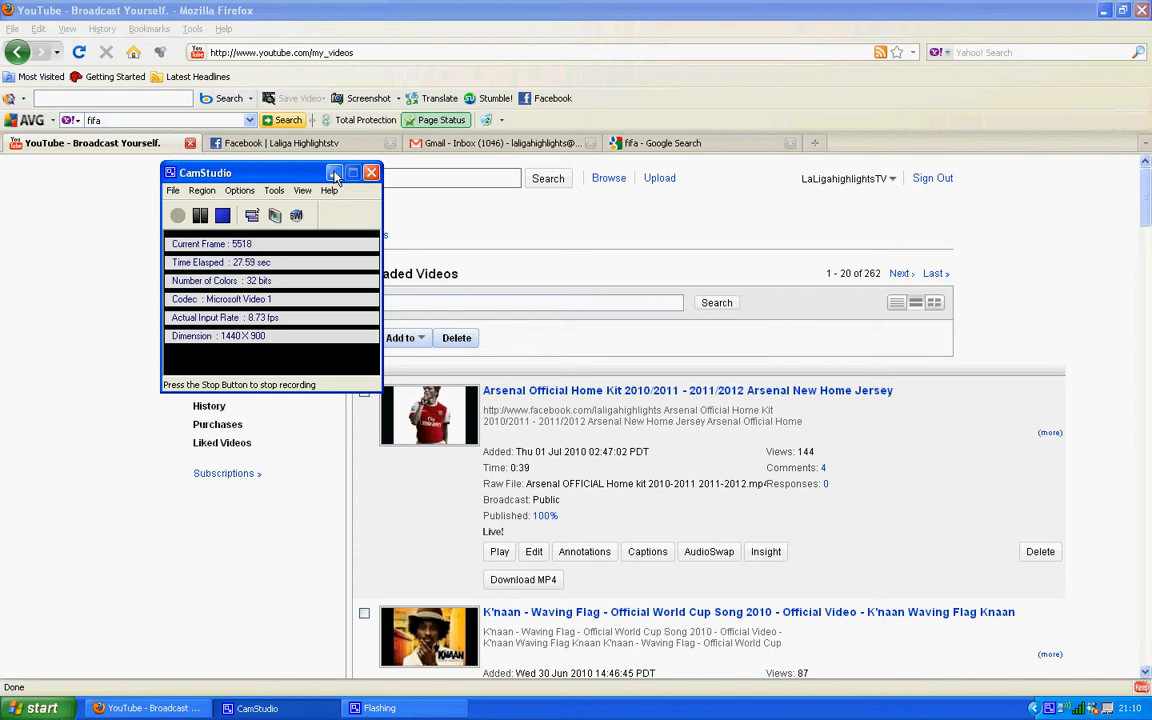
# - Bring up the LaLigahighlightsTV account menu from the My Videos page
pyautogui.click(334, 174)
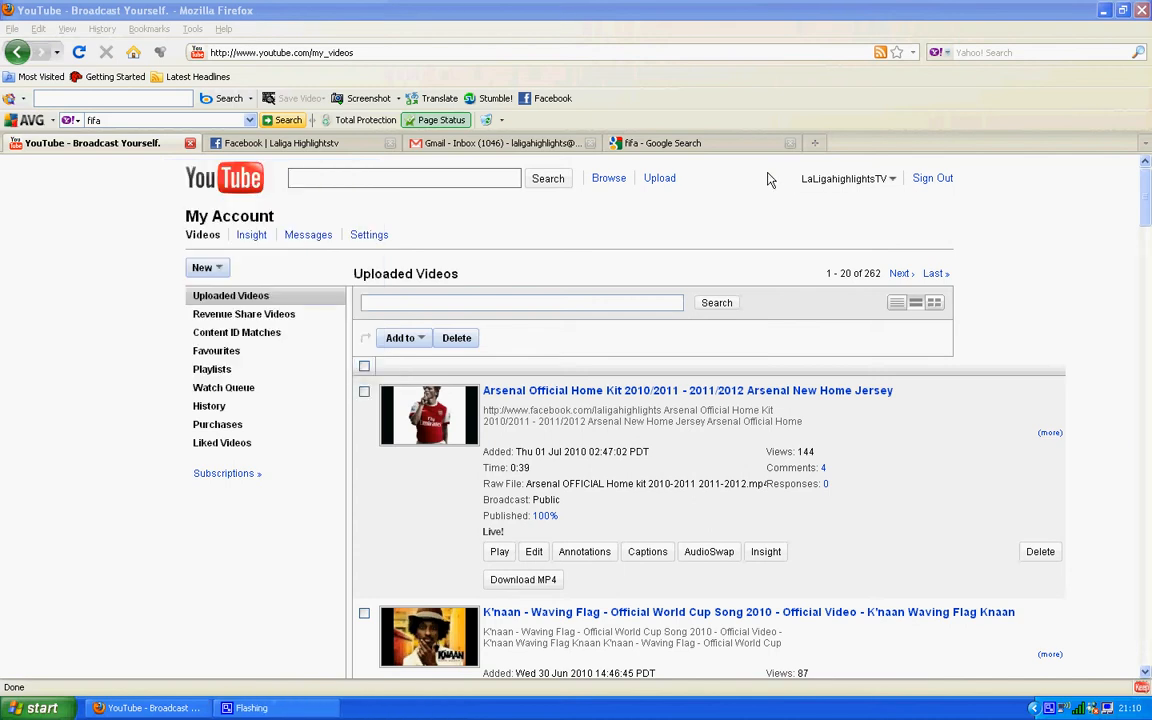
pyautogui.click(891, 178)
# - View the account overview and highlight the Video Views: 848,690 figure, then reopen the account menu
pyautogui.click(787, 240)
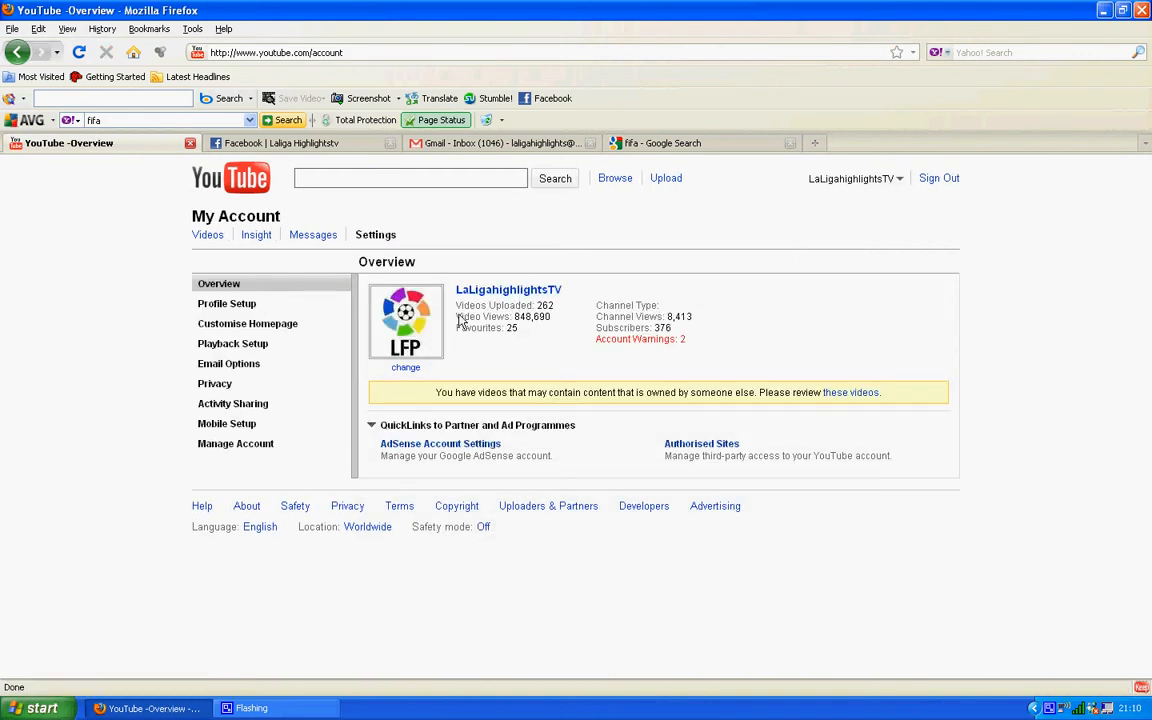
pyautogui.doubleClick(470, 316)
pyautogui.moveTo(470, 316); pyautogui.dragTo(585, 318)
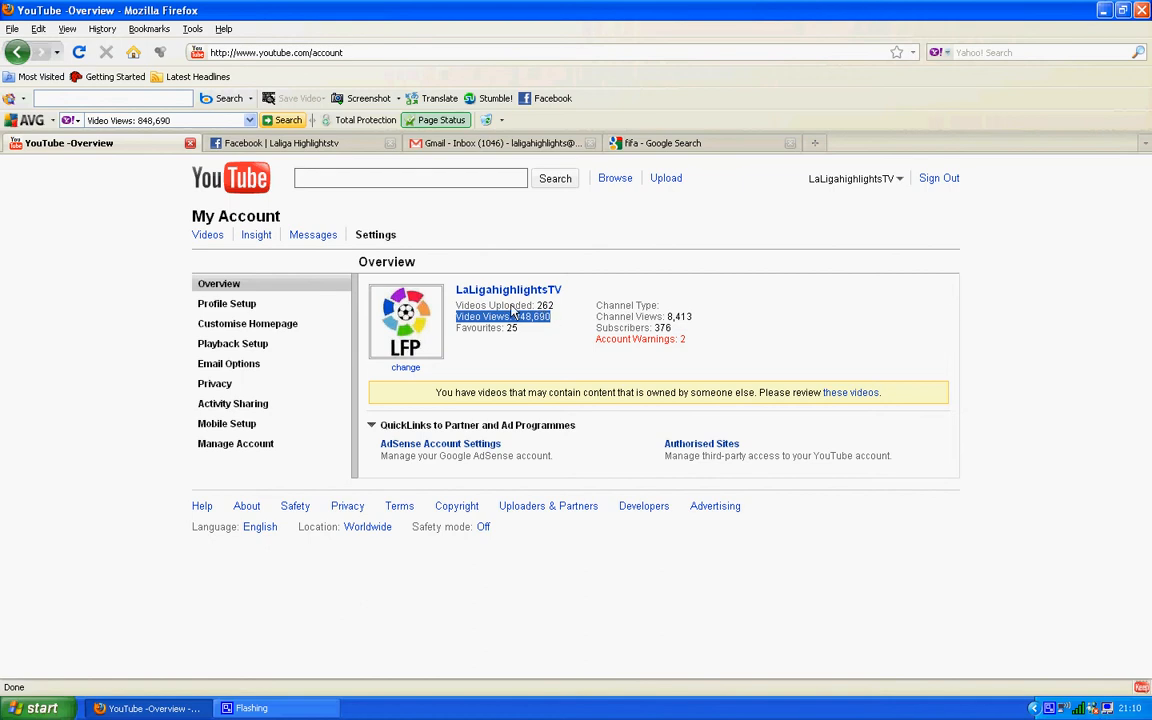
pyautogui.click(715, 325)
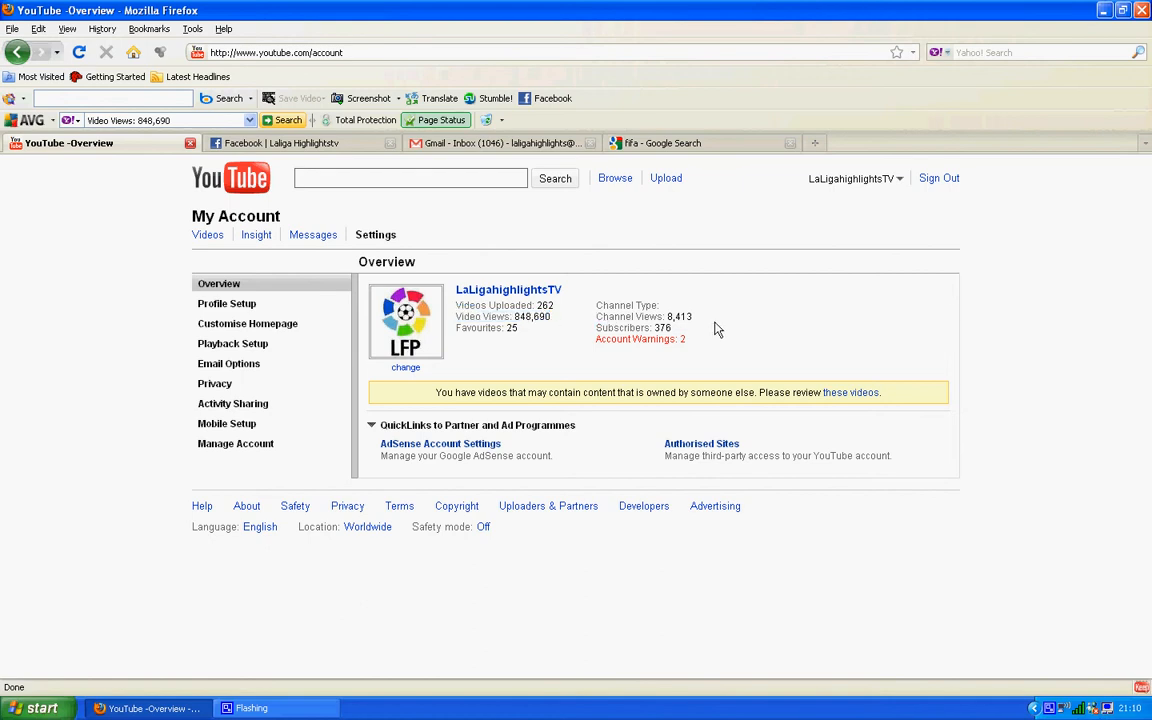
pyautogui.click(852, 179)
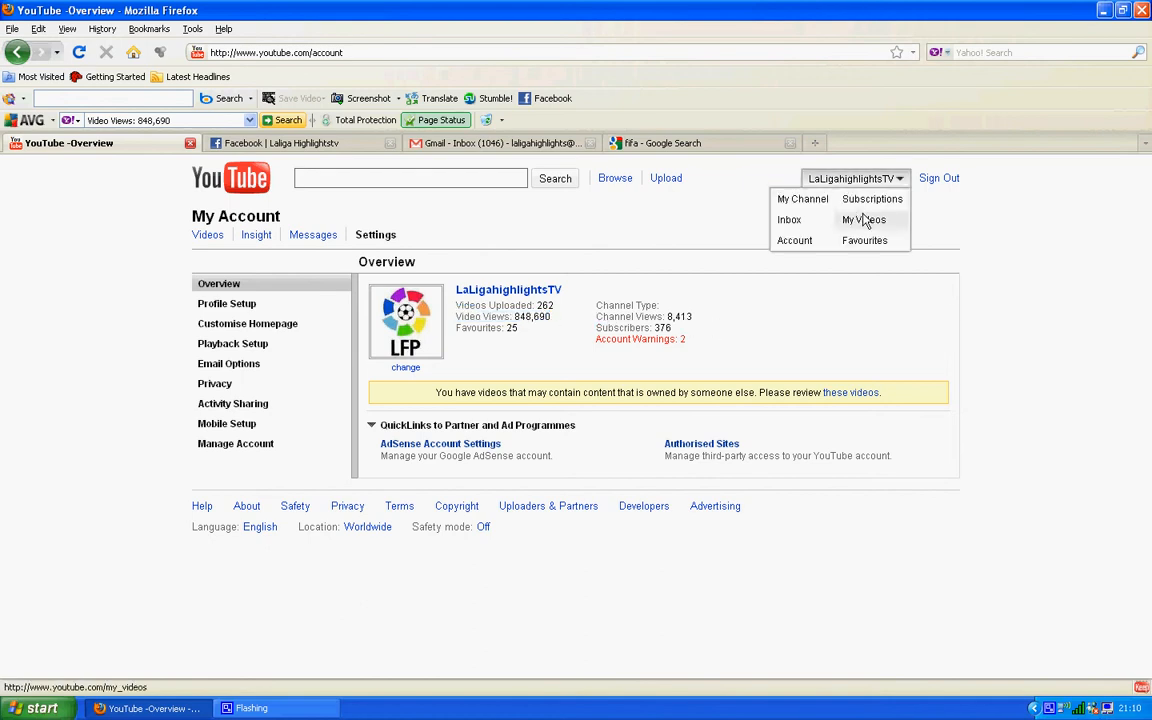
# - On the channel page, highlight the Spain vs Portugal and Germany vs England view counts and view the profile's subscribers
pyautogui.click(864, 220)
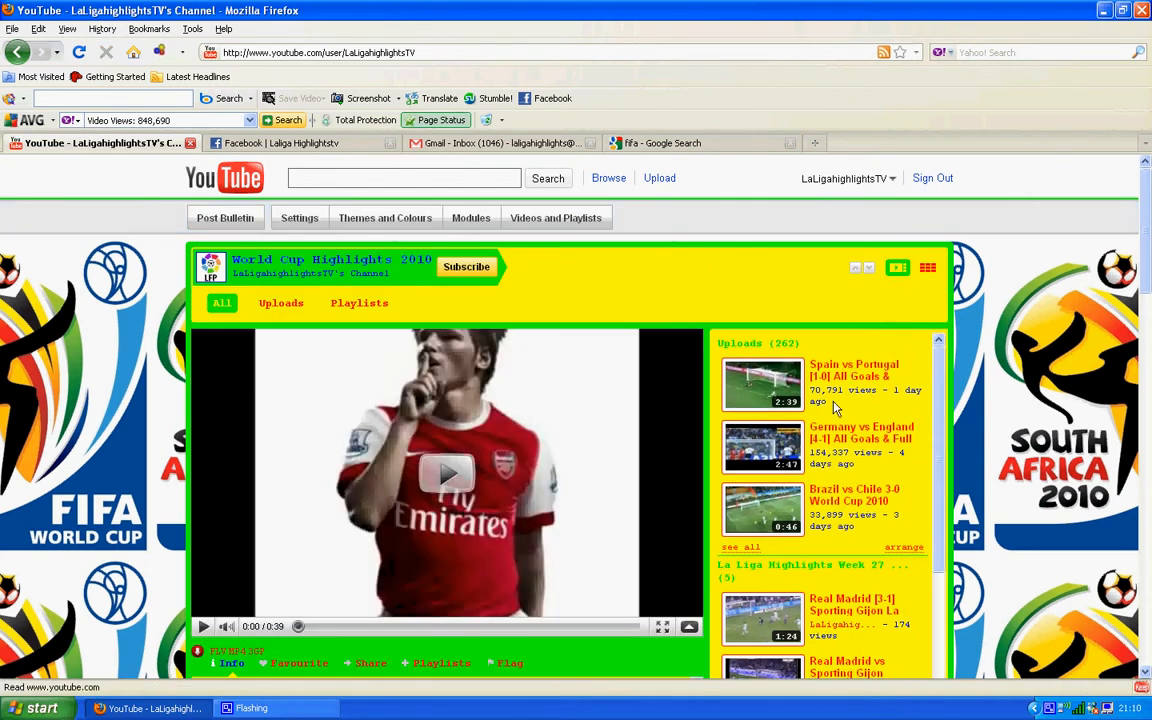
pyautogui.moveTo(825, 401); pyautogui.dragTo(809, 389)
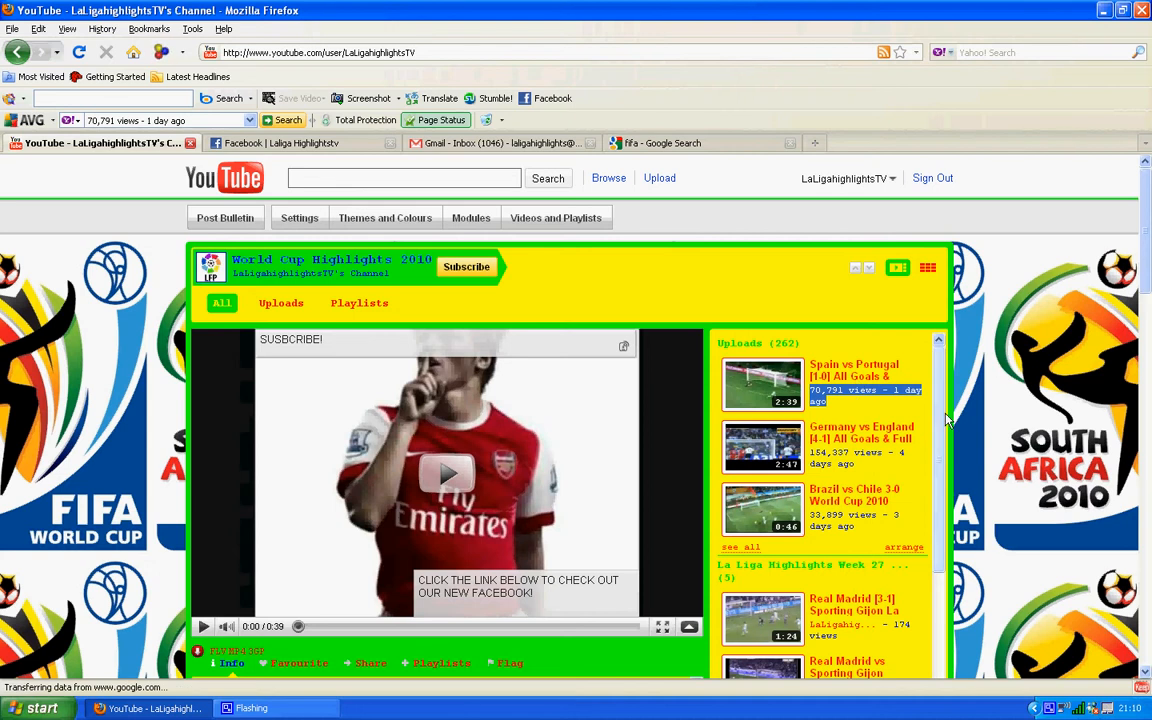
pyautogui.click(812, 395)
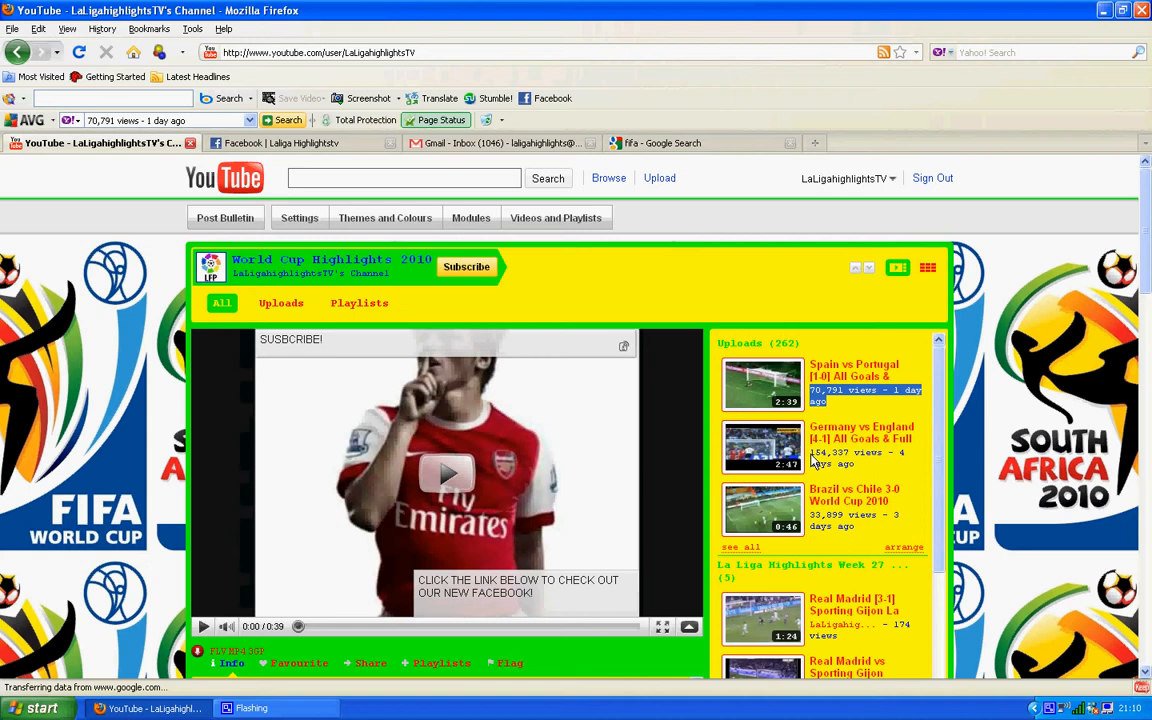
pyautogui.moveTo(809, 452); pyautogui.dragTo(912, 467)
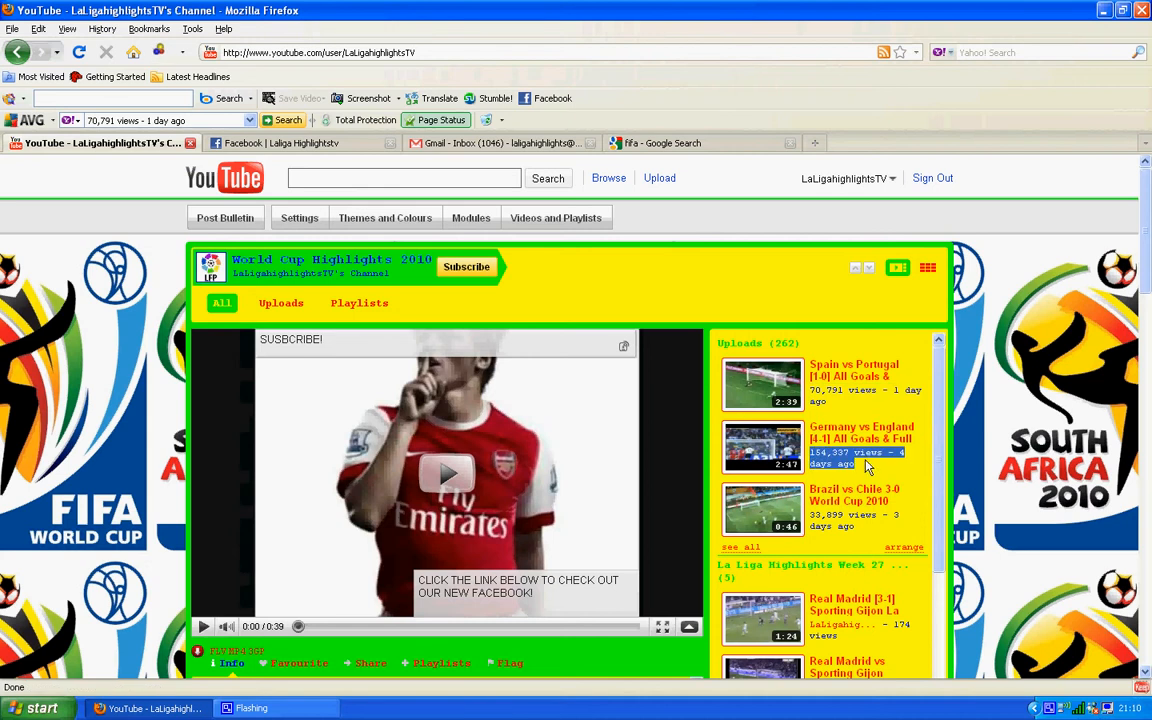
pyautogui.click(1024, 455)
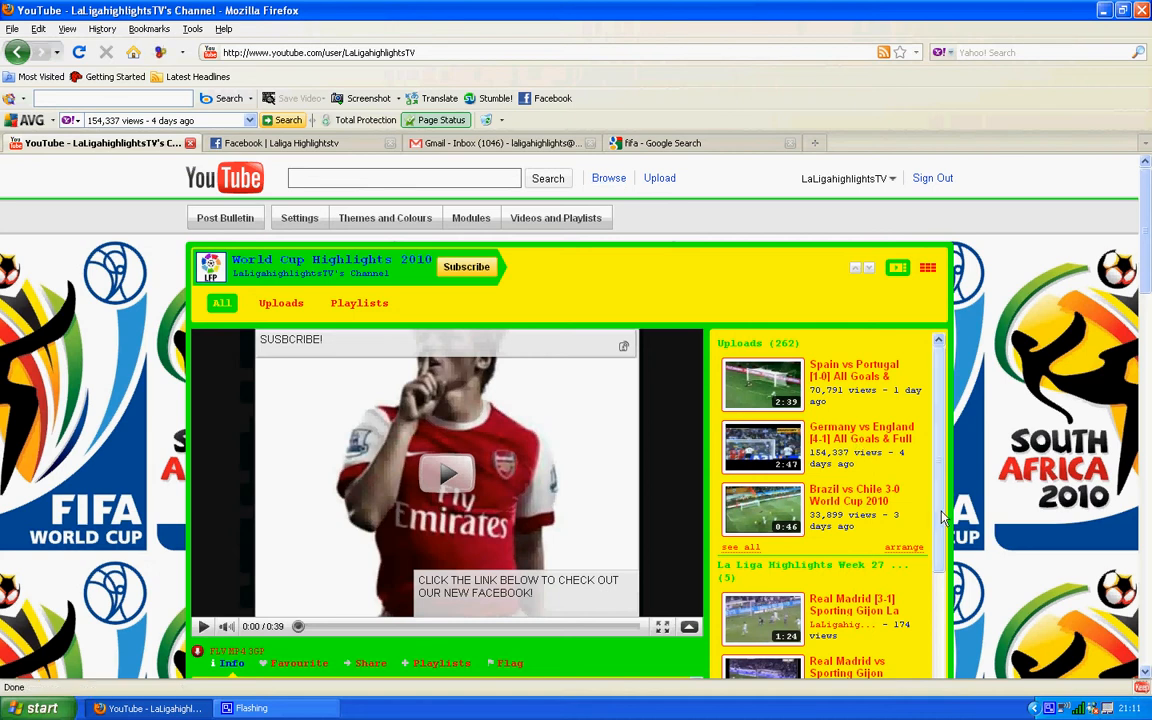
pyautogui.click(1148, 422)
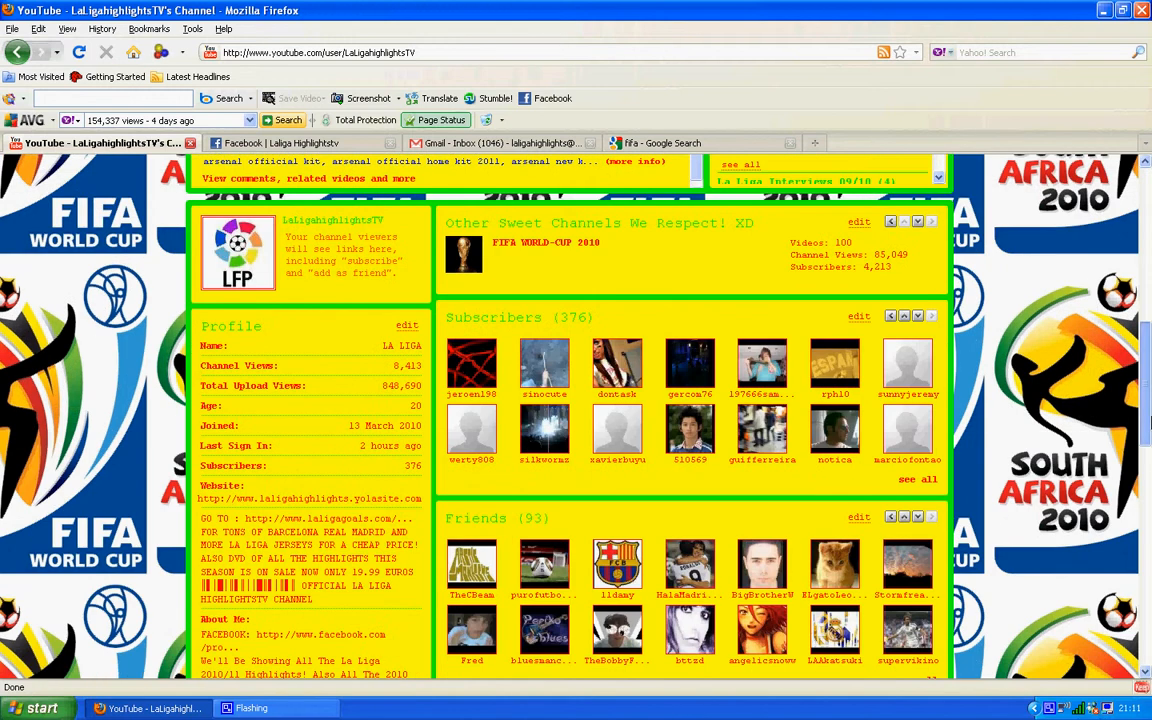
pyautogui.moveTo(1148, 422); pyautogui.dragTo(1144, 168)
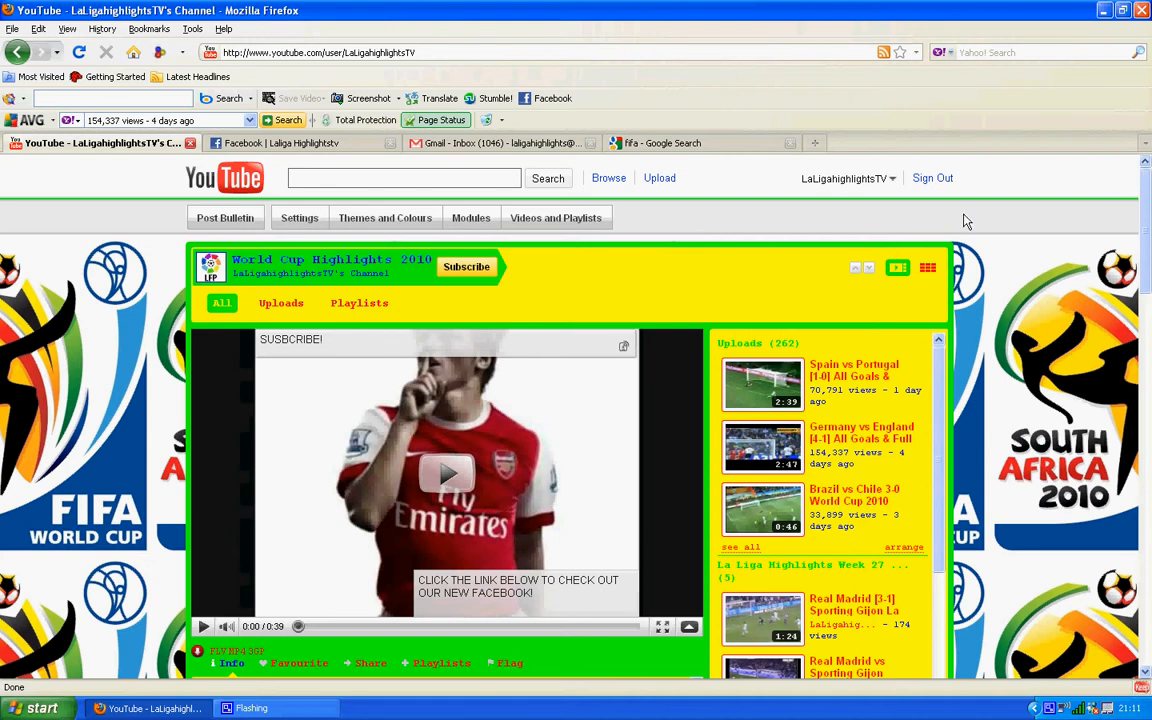
# - Go to My Videos from the account menu to reach the uploaded videos list
pyautogui.click(847, 178)
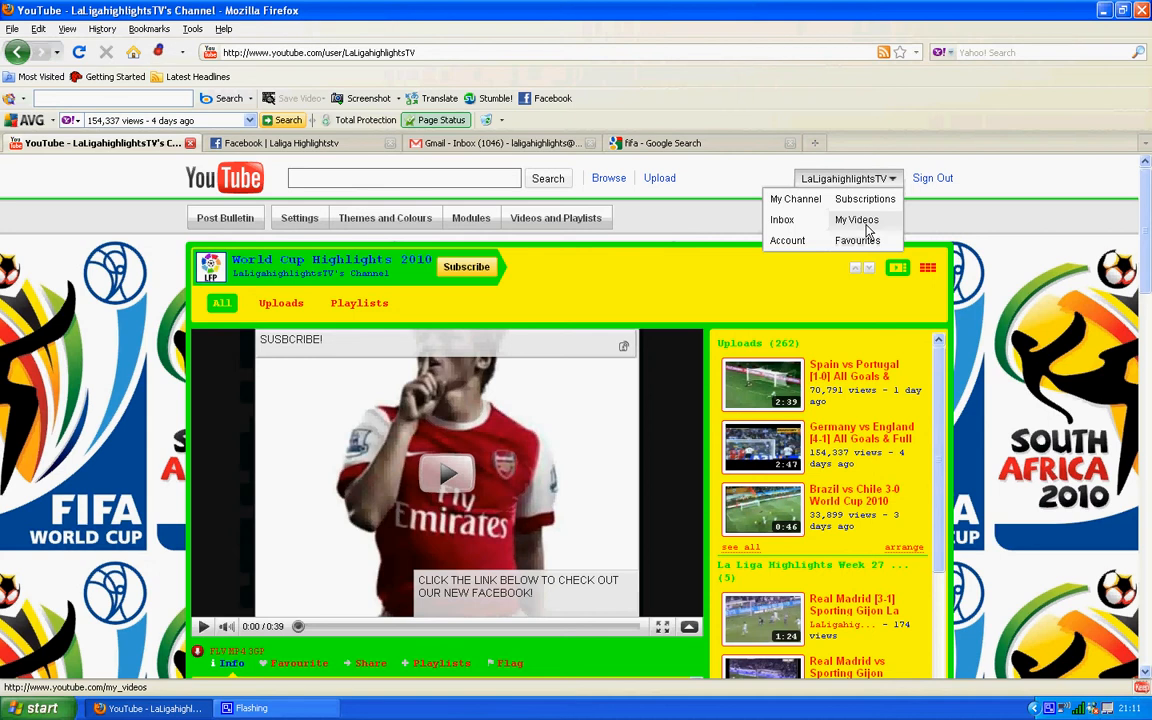
pyautogui.click(857, 220)
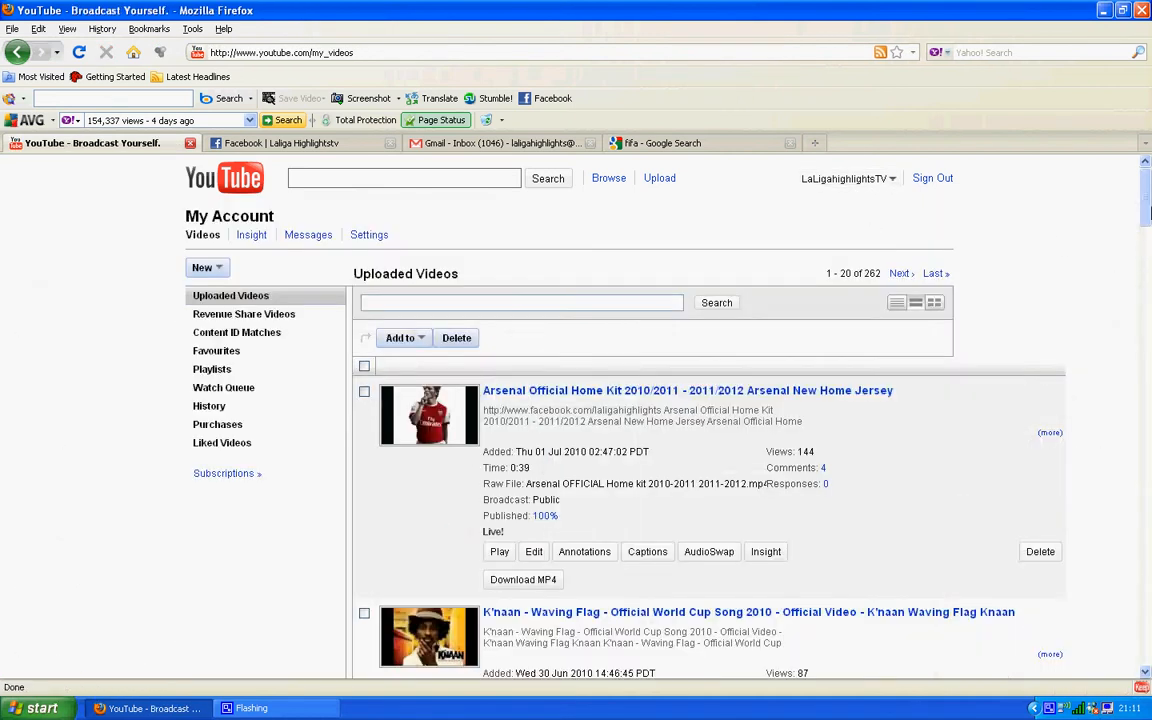
pyautogui.moveTo(1147, 210); pyautogui.dragTo(1147, 338)
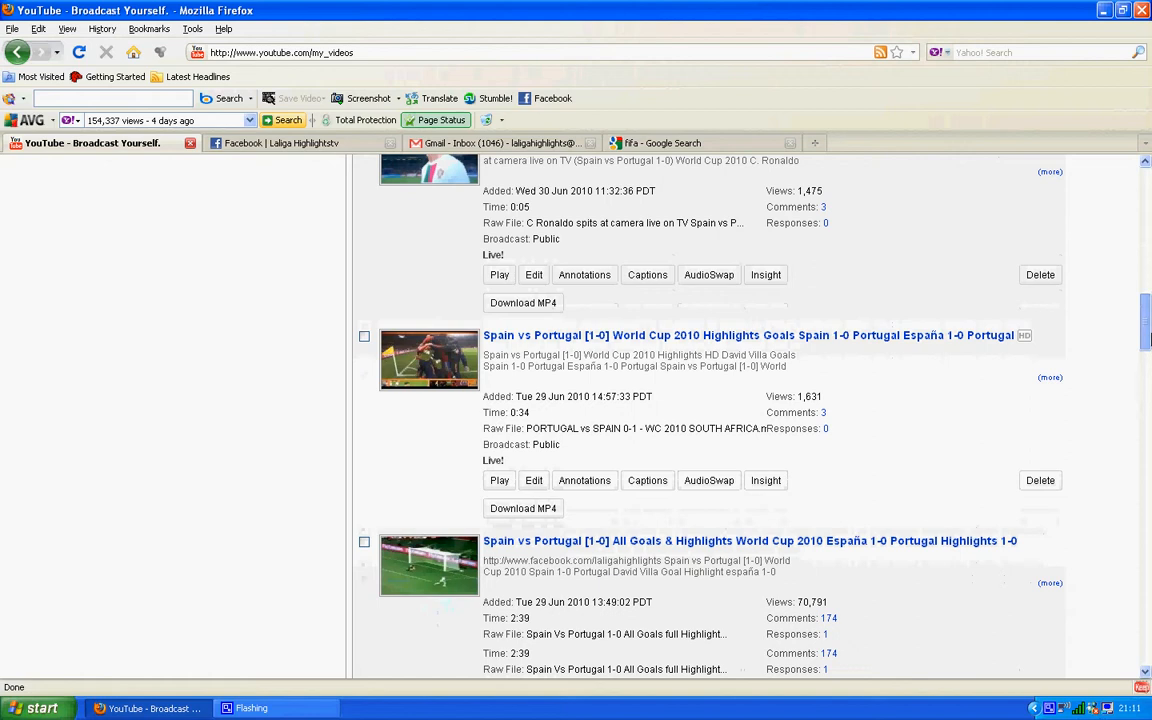
pyautogui.scroll(-3, 700, 400)
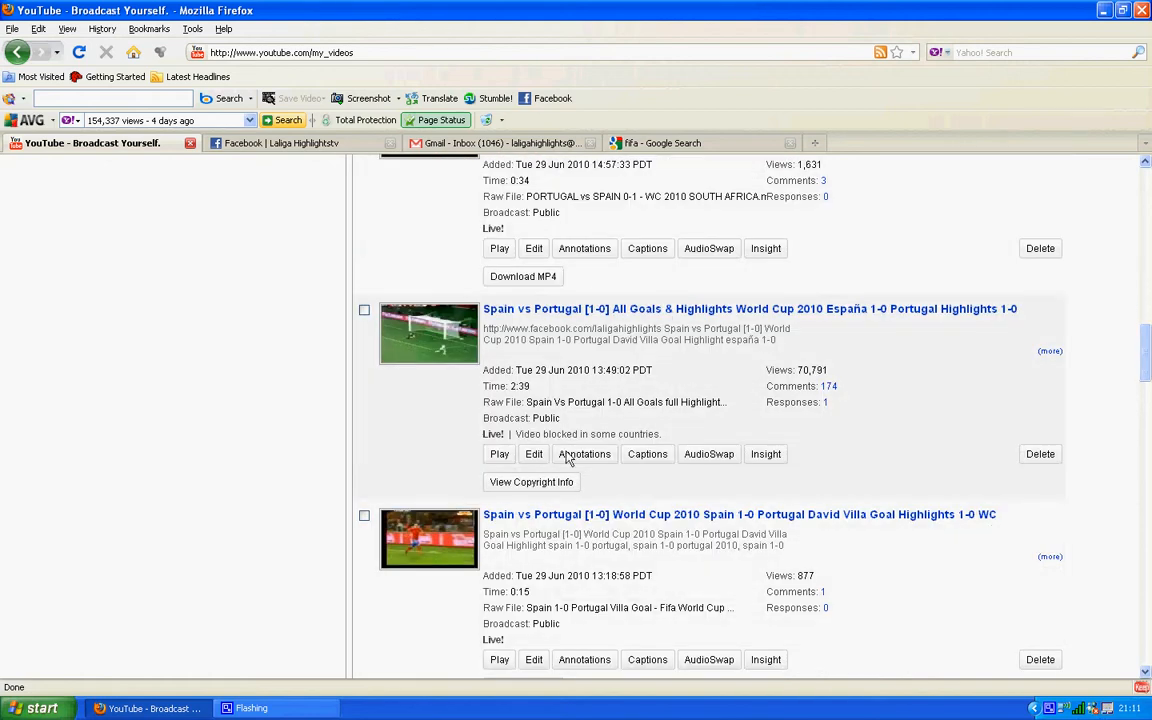
# - Play and pause the Spain vs Portugal [1-0] All Goals video and expand its full description
pyautogui.click(445, 347)
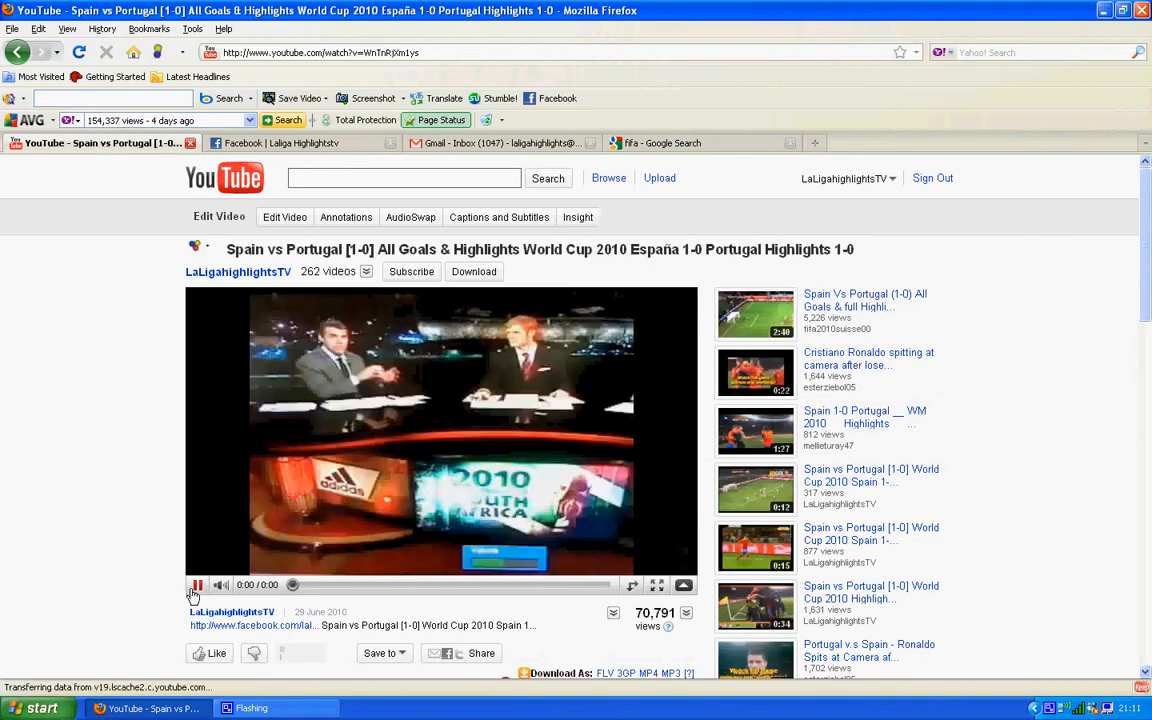
pyautogui.click(195, 586)
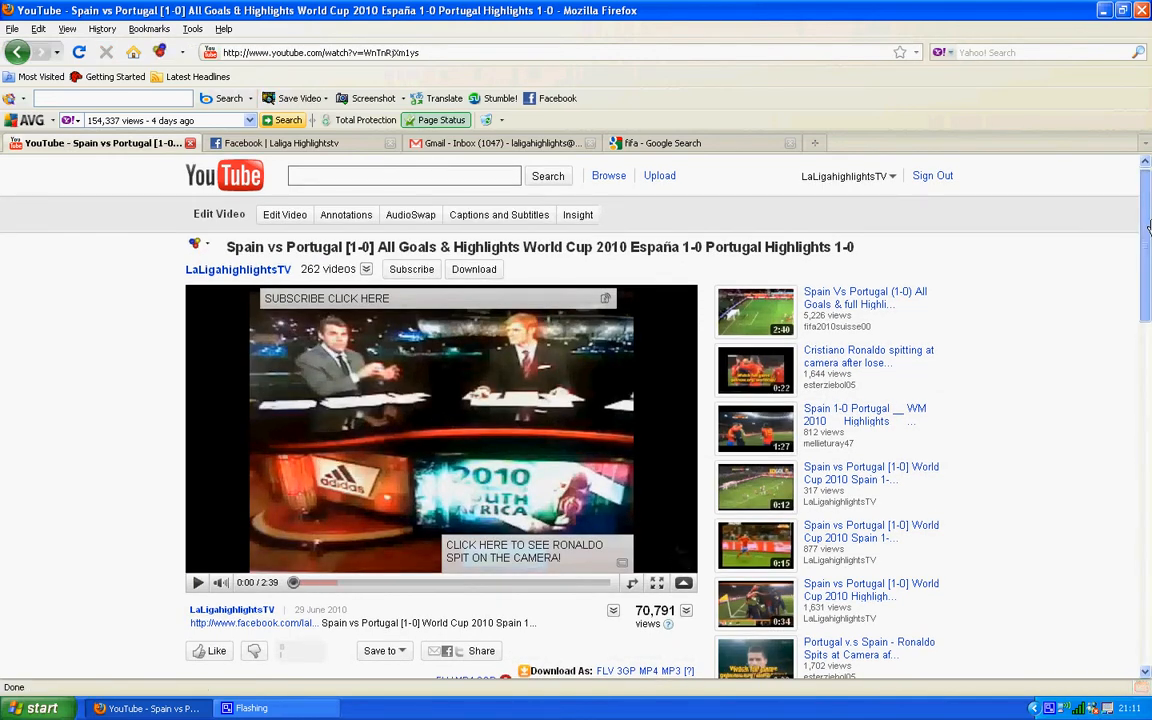
pyautogui.moveTo(1147, 228); pyautogui.dragTo(1147, 300)
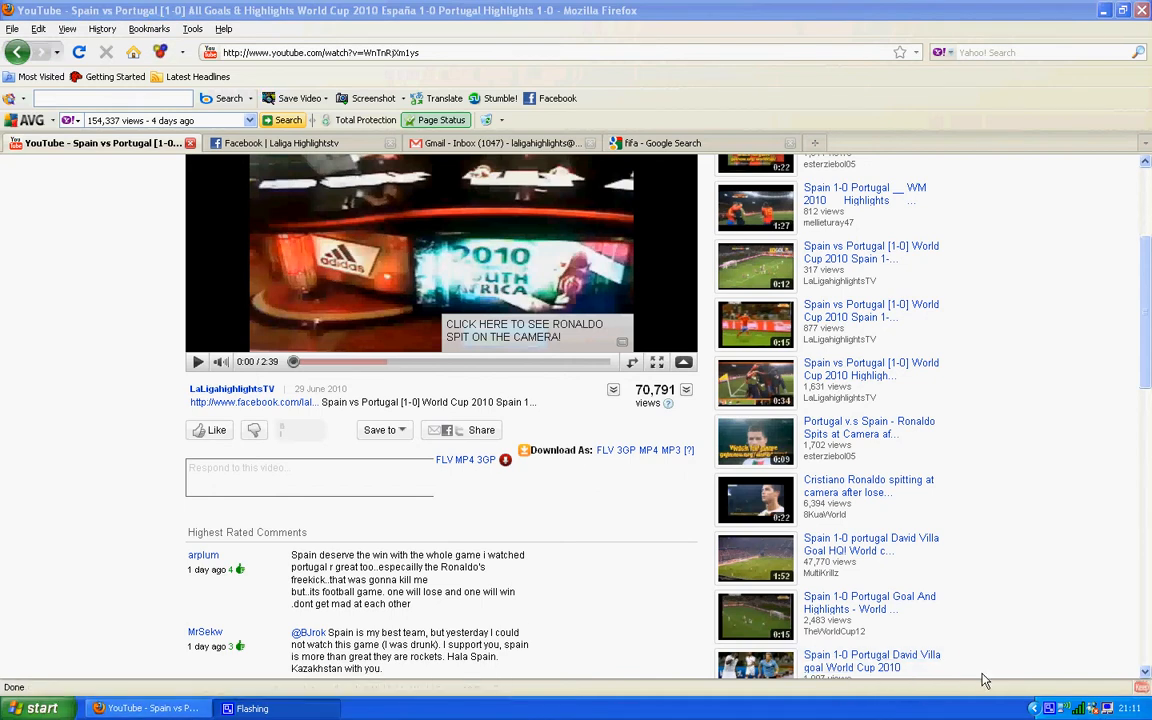
pyautogui.click(245, 708)
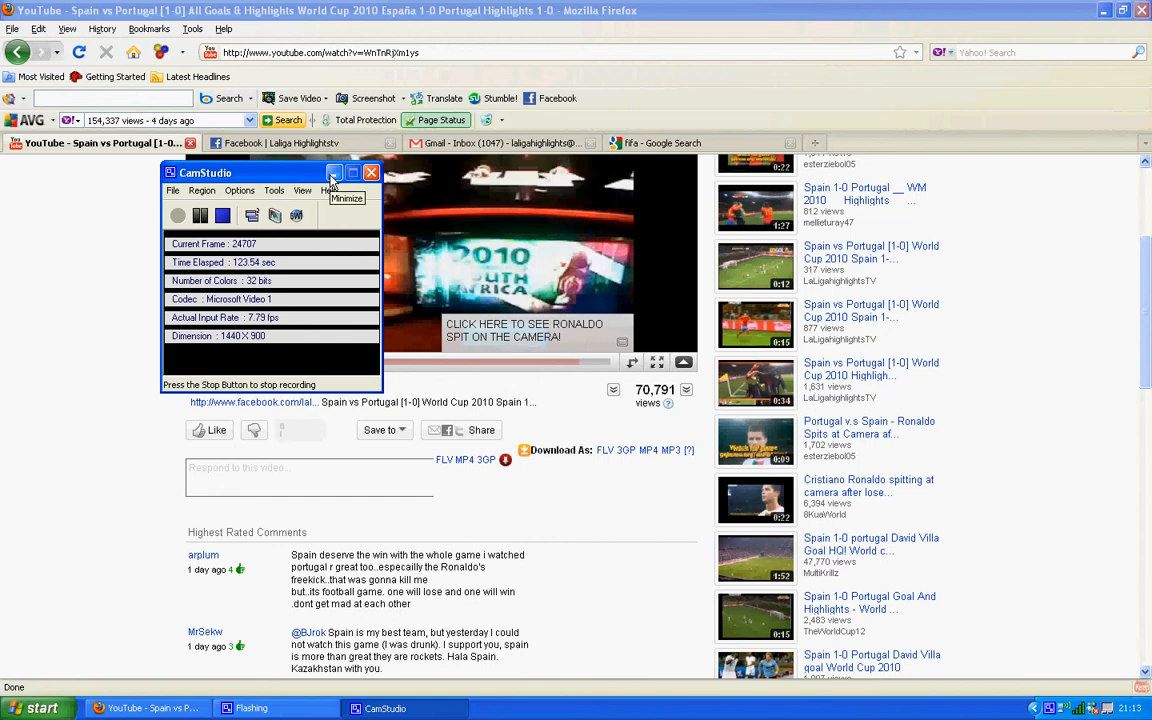
pyautogui.click(331, 177)
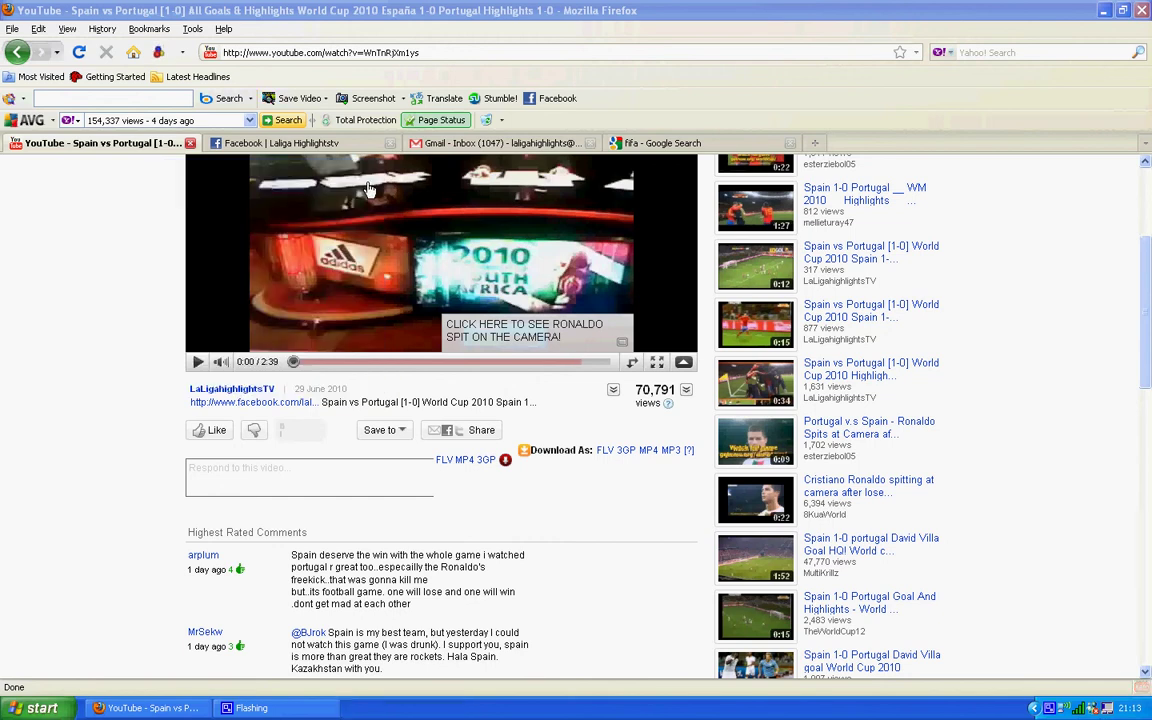
pyautogui.click(491, 404)
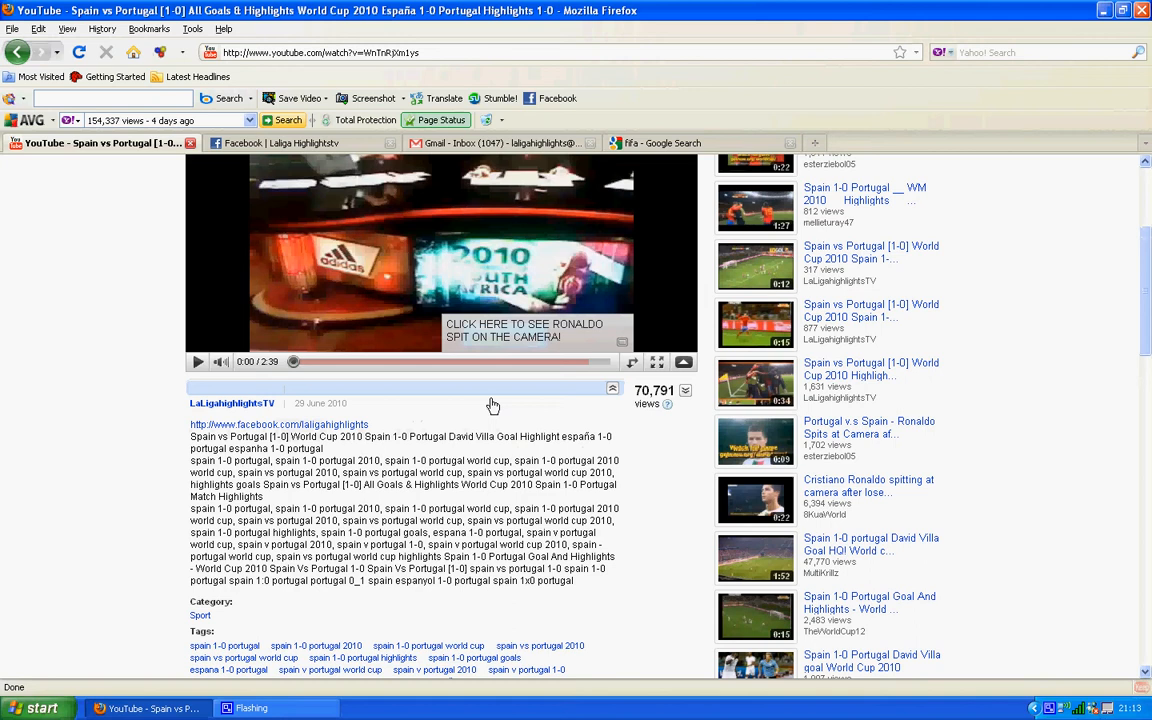
pyautogui.moveTo(1146, 300); pyautogui.dragTo(1147, 345)
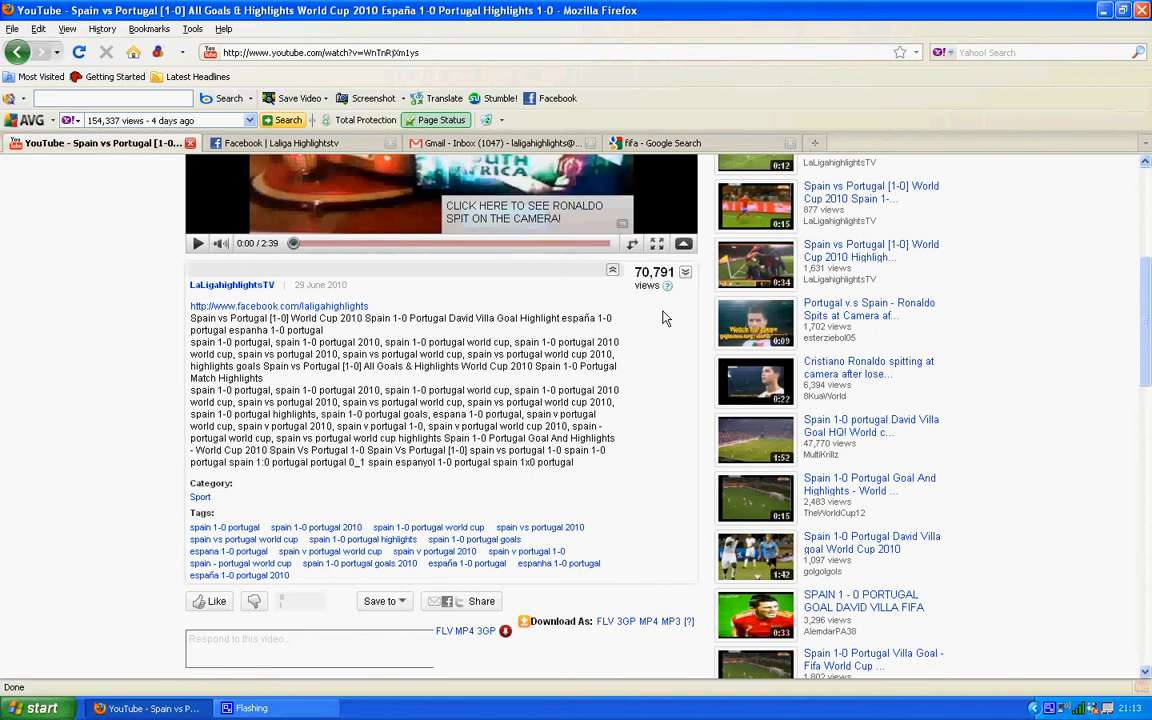
pyautogui.scroll(5, 1102, 214)
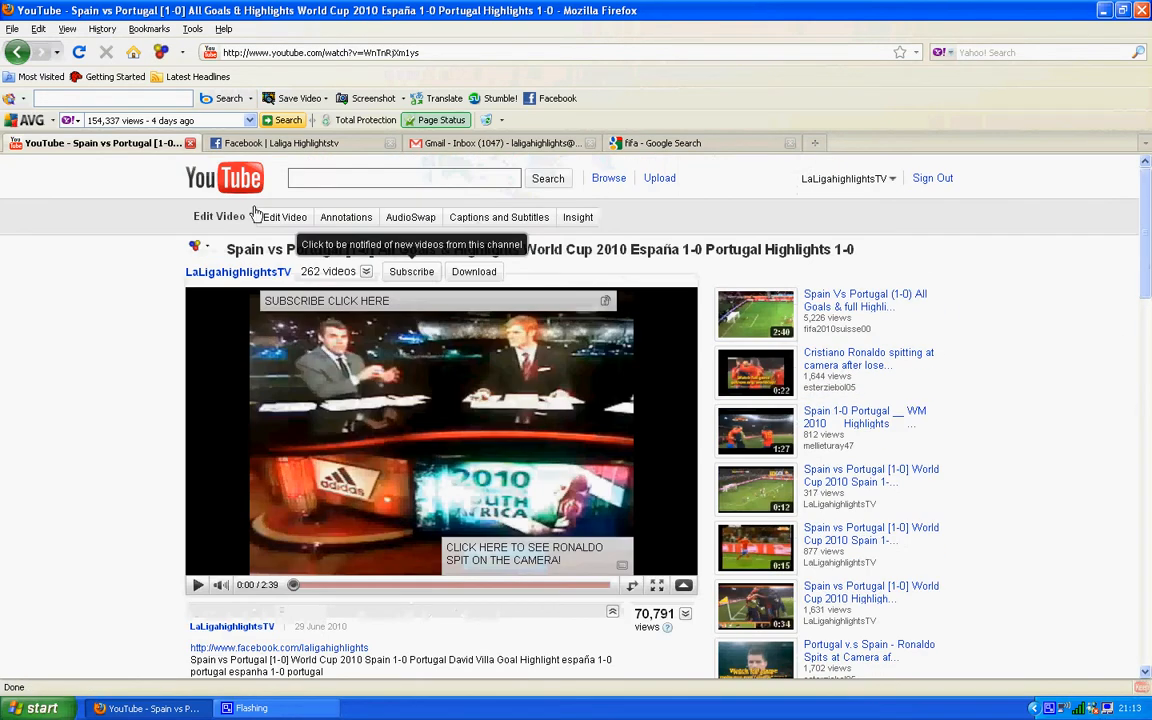
pyautogui.click(285, 217)
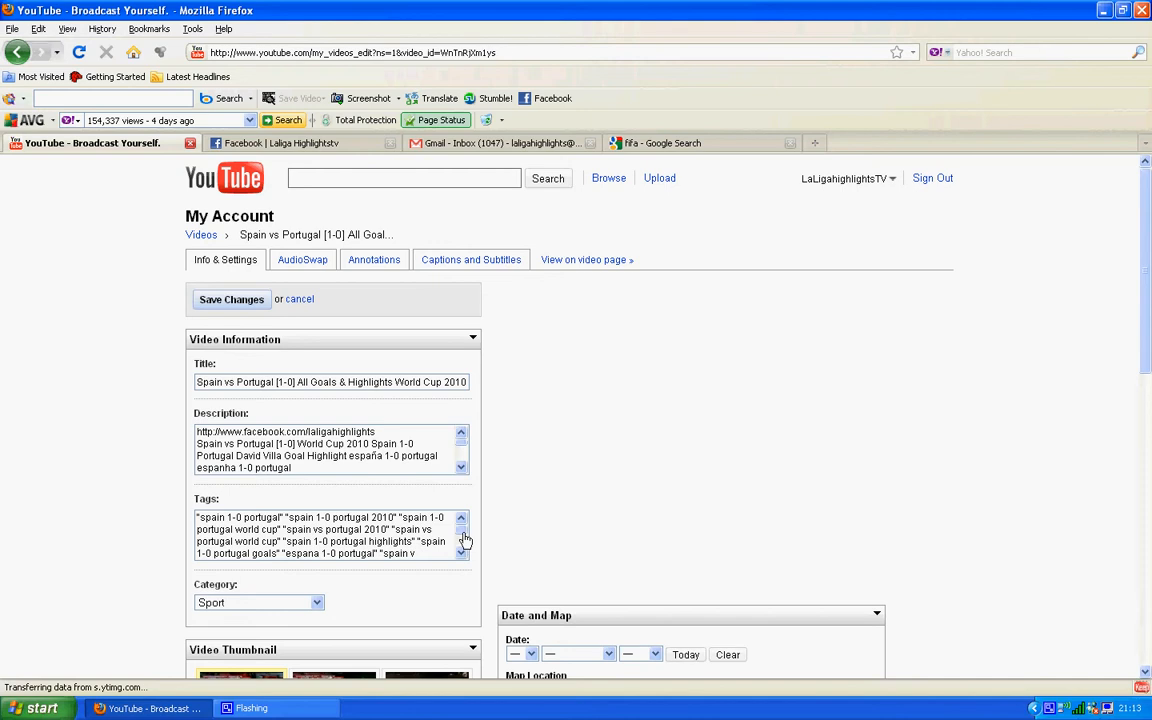
pyautogui.moveTo(463, 540)
pyautogui.mouseDown()
pyautogui.moveTo(462, 553)
pyautogui.moveTo(460, 518)
pyautogui.mouseUp()
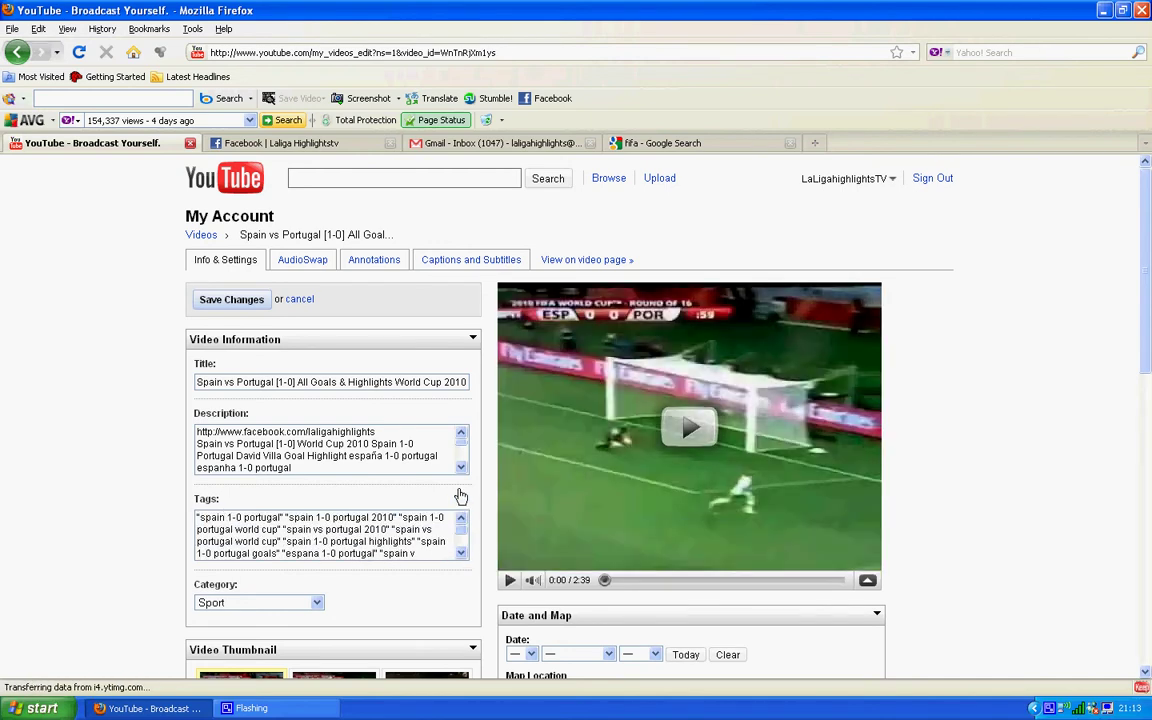
pyautogui.click(363, 184)
pyautogui.write('. ')
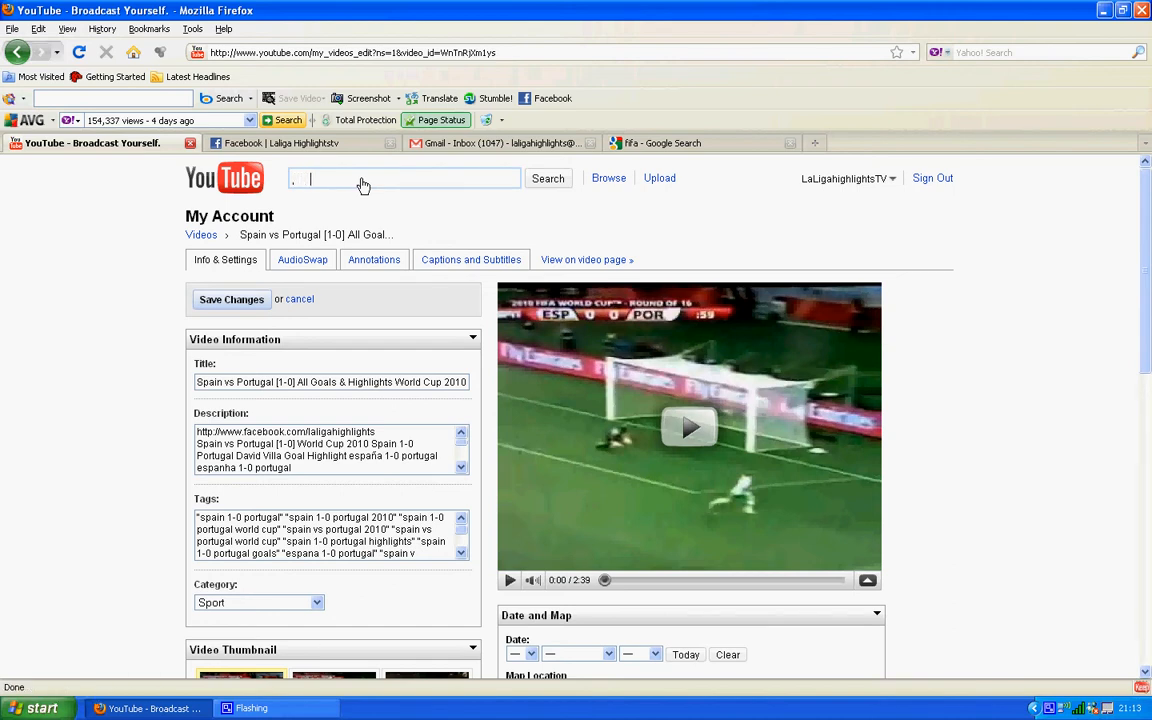
pyautogui.write('..........')
pyautogui.write('.. . . .')
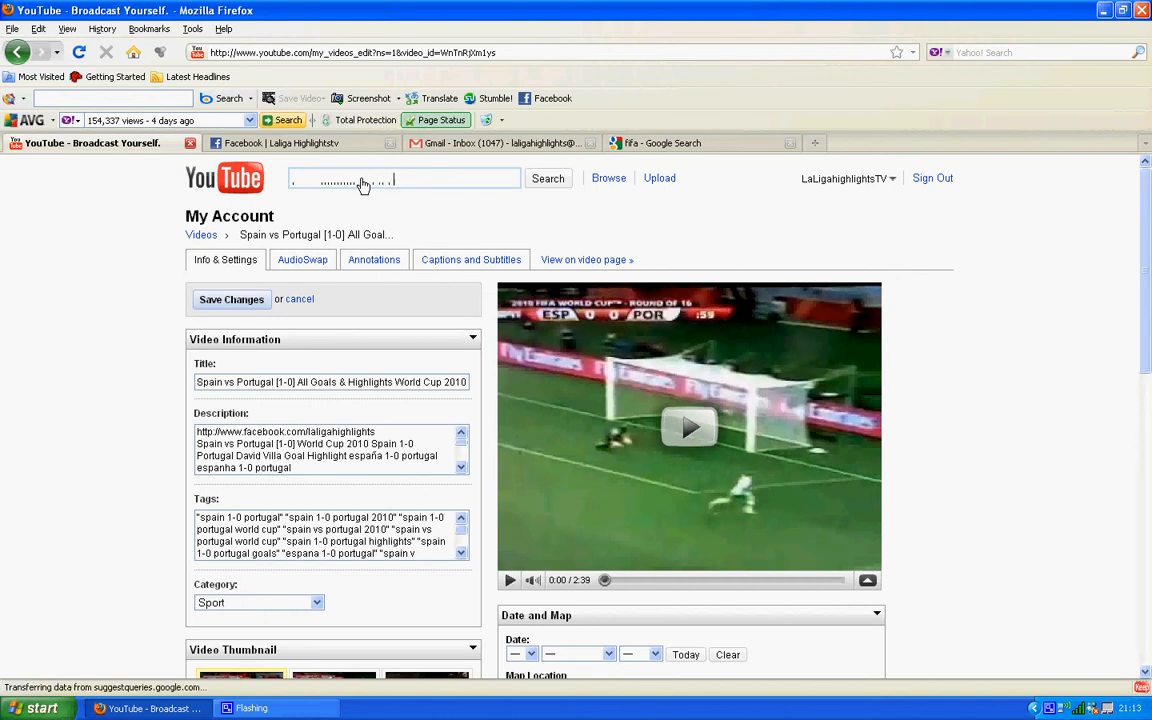
pyautogui.write(' . .')
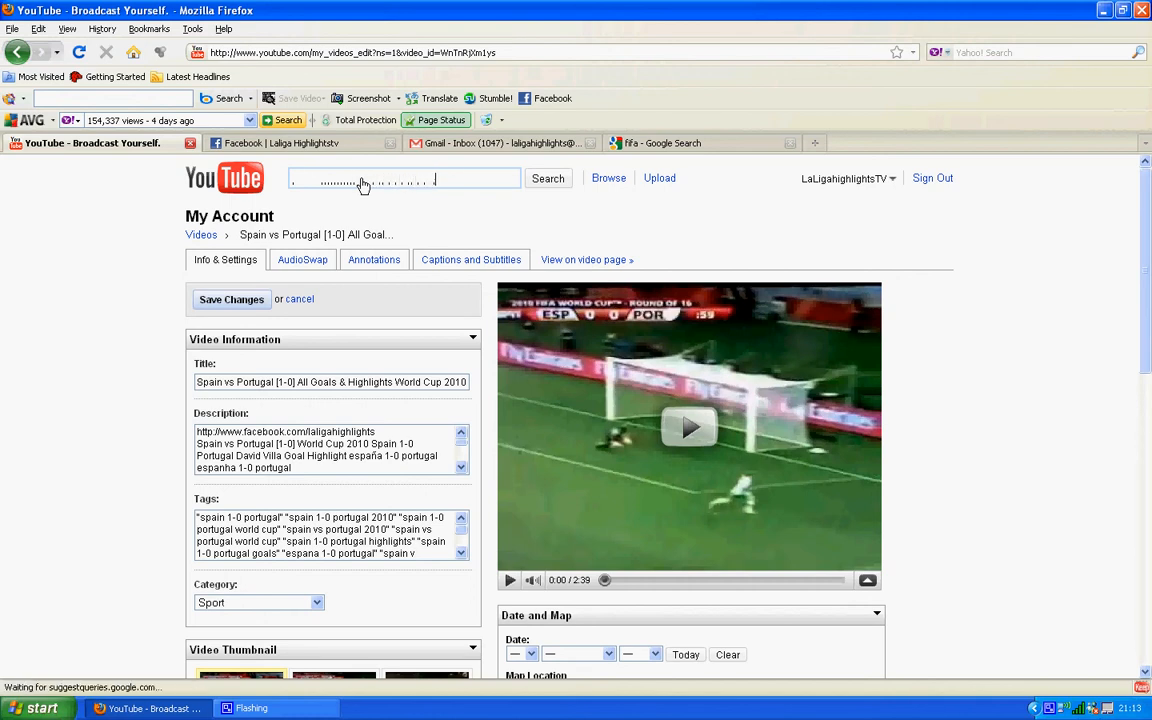
pyautogui.write(' . .')
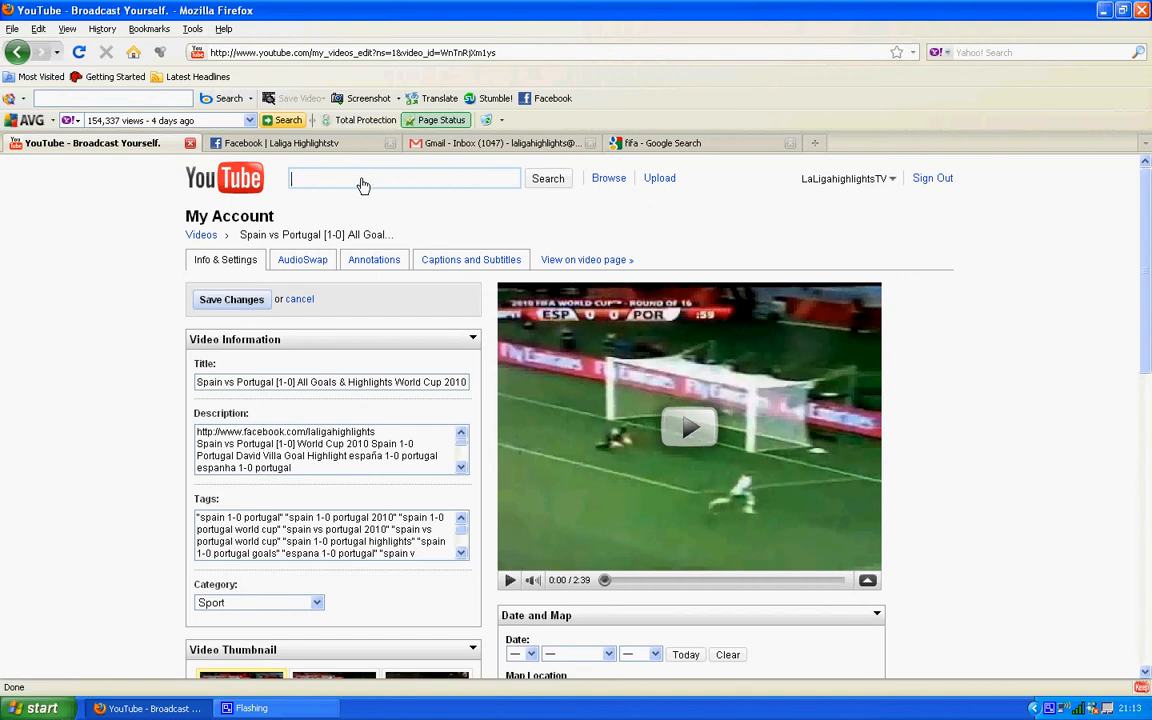
pyautogui.click(95, 225)
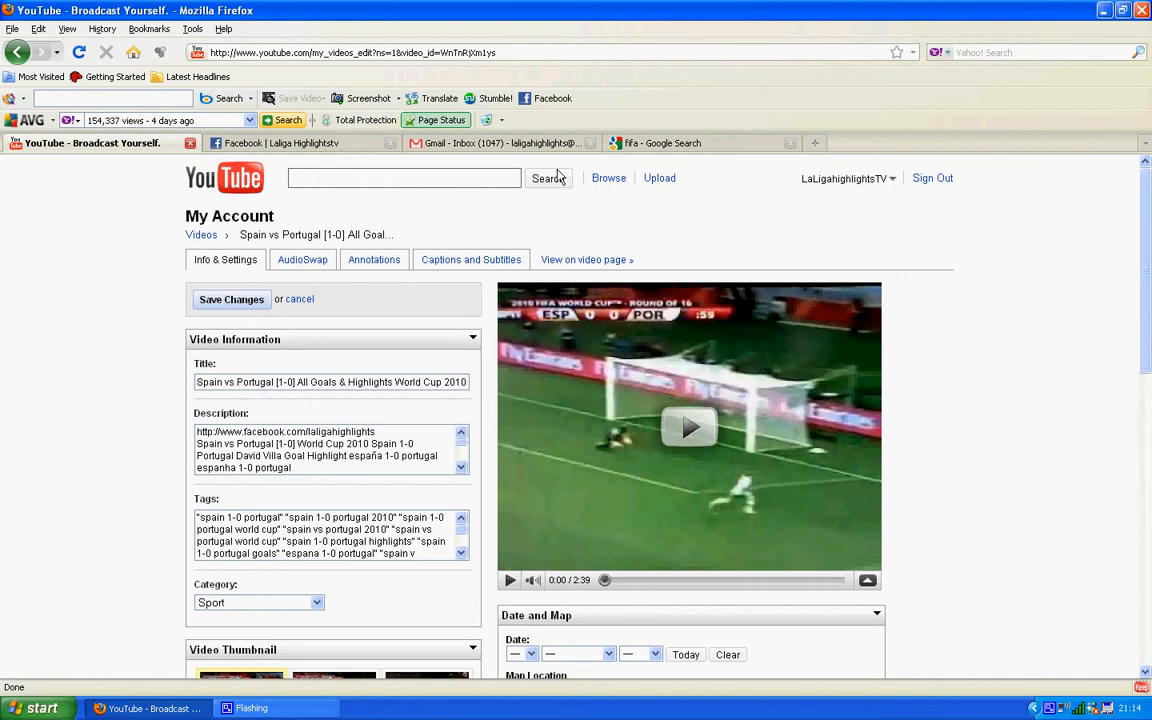
# - Browse today's Most Popular videos, then go to My Videos from the account menu
pyautogui.click(608, 178)
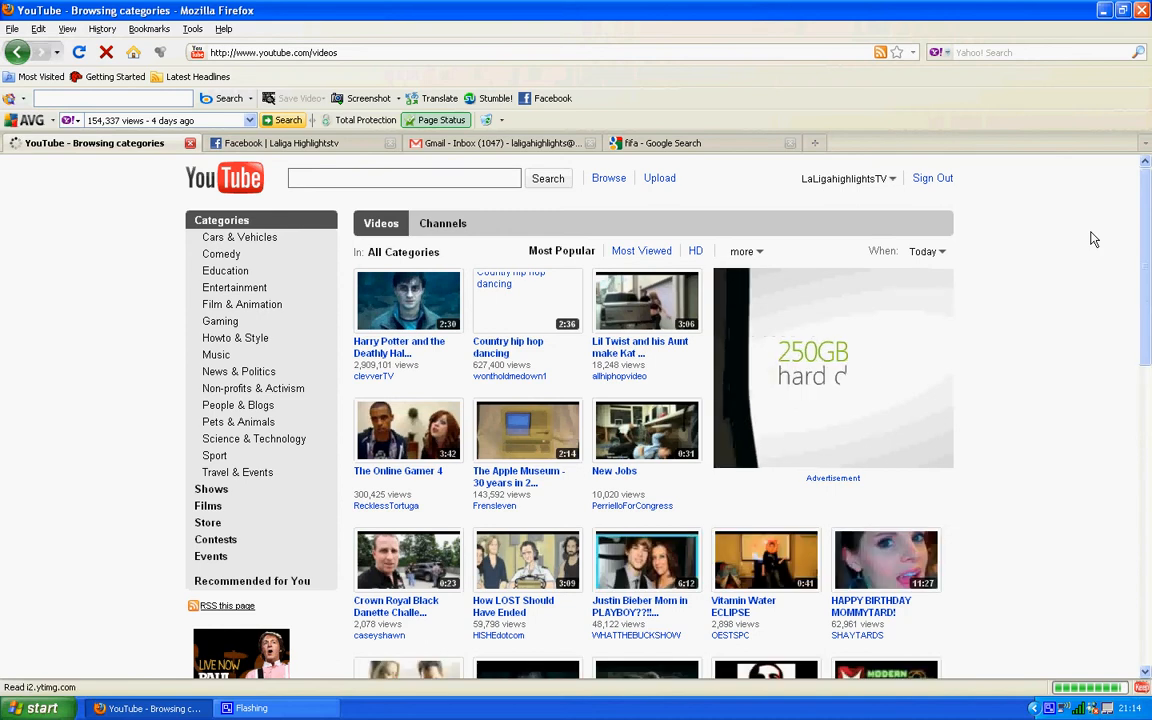
pyautogui.scroll(-1, 1094, 238)
pyautogui.scroll(-1, 1094, 238)
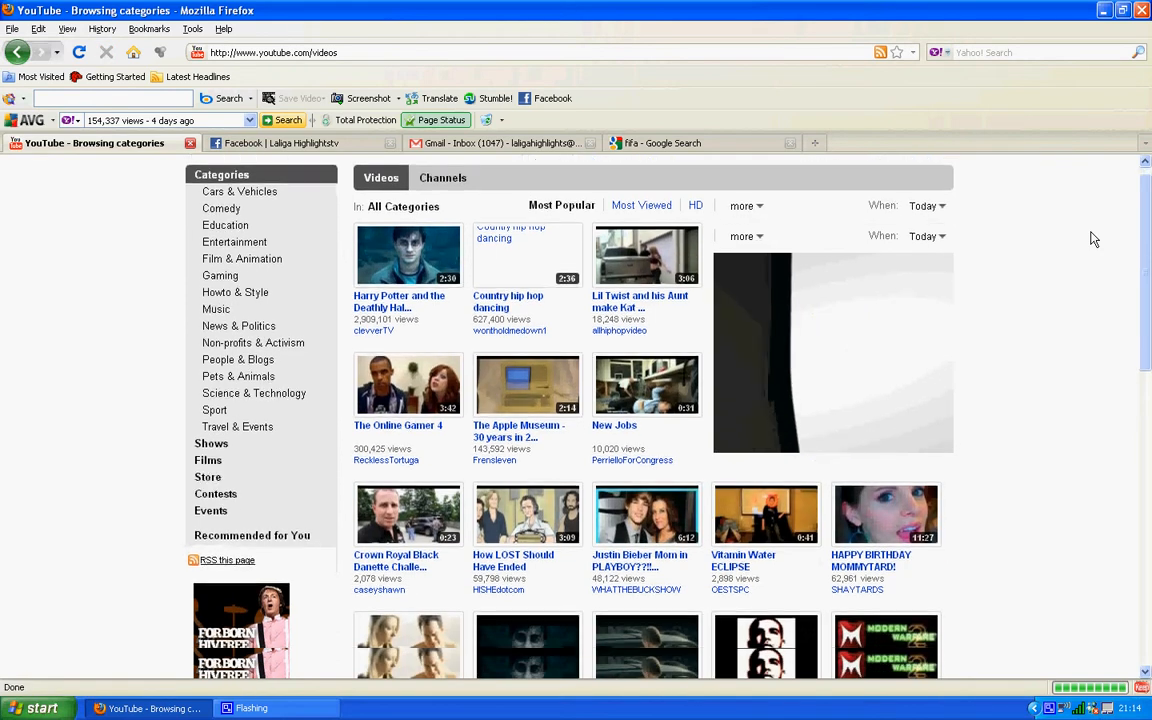
pyautogui.scroll(-1, 1094, 238)
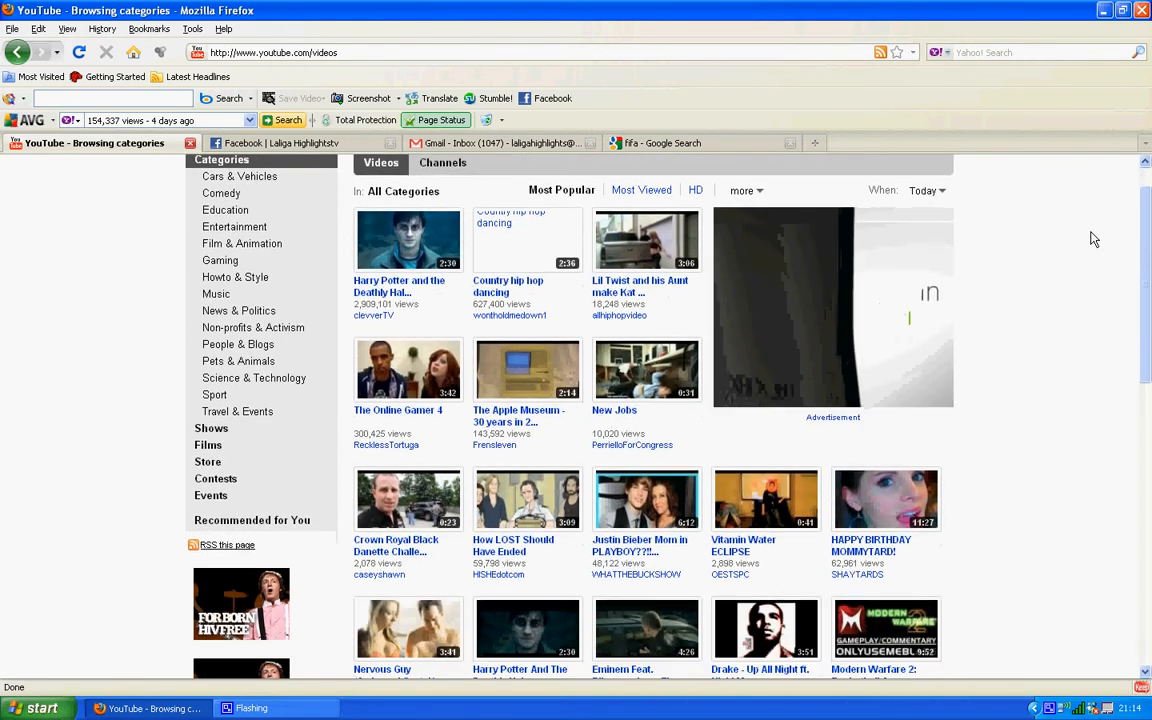
pyautogui.scroll(-2, 1094, 238)
pyautogui.scroll(-1, 1094, 238)
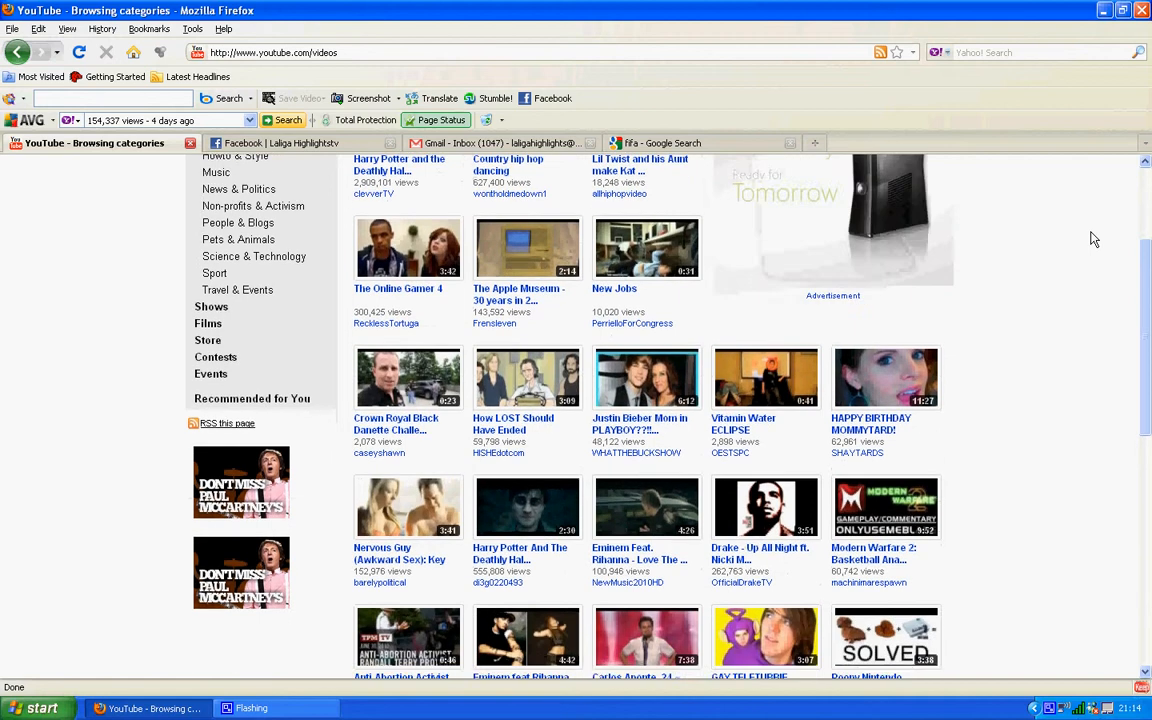
pyautogui.scroll(-2, 1094, 238)
pyautogui.scroll(-1, 1094, 238)
pyautogui.scroll(-1, 1094, 238)
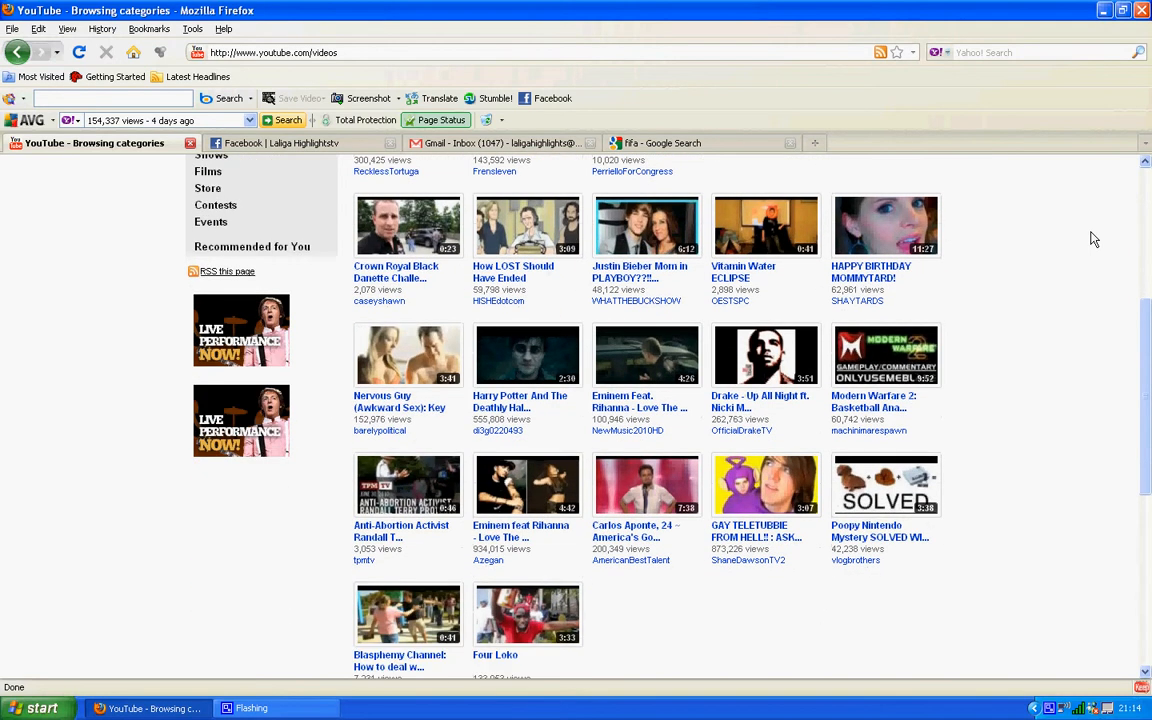
pyautogui.scroll(-1, 1094, 238)
pyautogui.scroll(-1, 1094, 238)
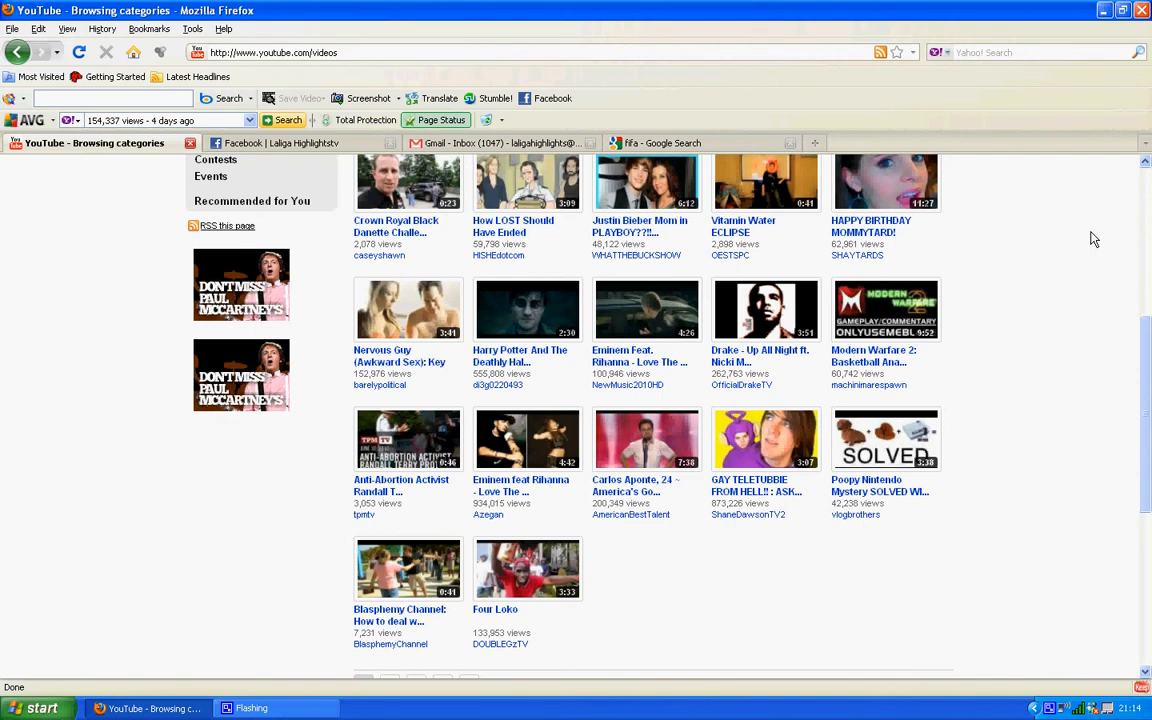
pyautogui.scroll(-1, 1094, 238)
pyautogui.scroll(2, 1094, 238)
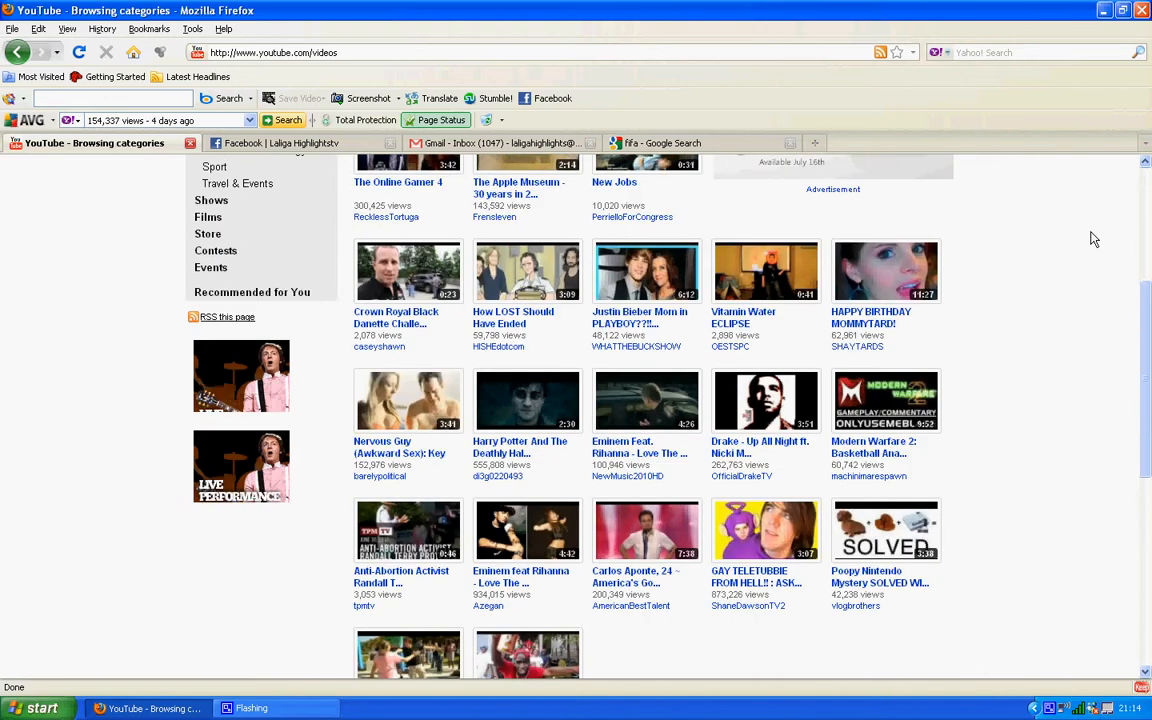
pyautogui.scroll(3, 1094, 238)
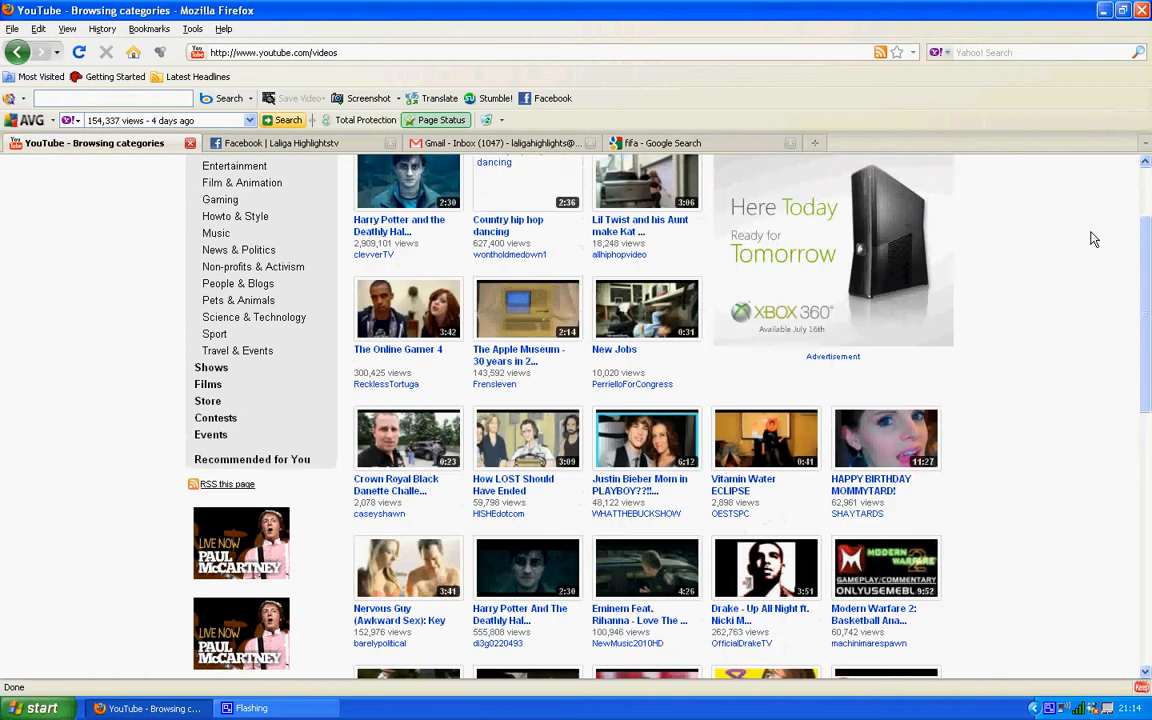
pyautogui.scroll(3, 1094, 238)
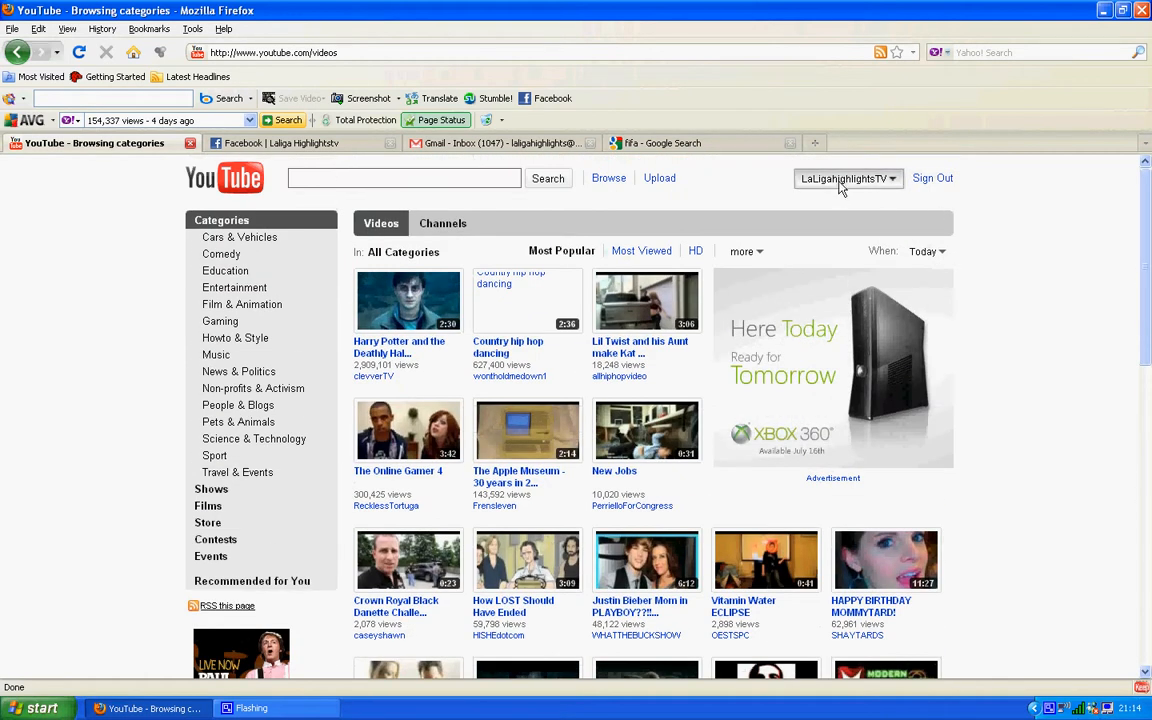
pyautogui.click(892, 178)
pyautogui.click(858, 220)
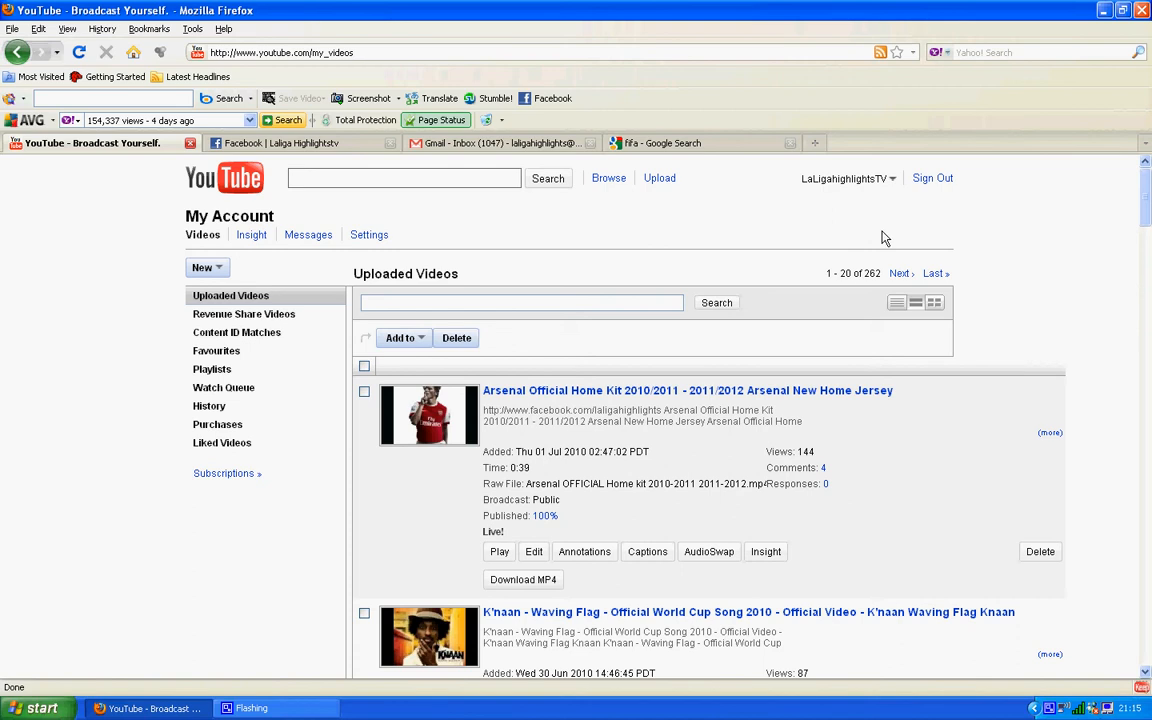
pyautogui.moveTo(1145, 200)
pyautogui.mouseDown()
pyautogui.moveTo(1147, 300)
pyautogui.moveTo(1147, 160)
pyautogui.mouseUp()
# - Search YouTube for 'spain vs portugal' from the top search box
pyautogui.click(330, 178)
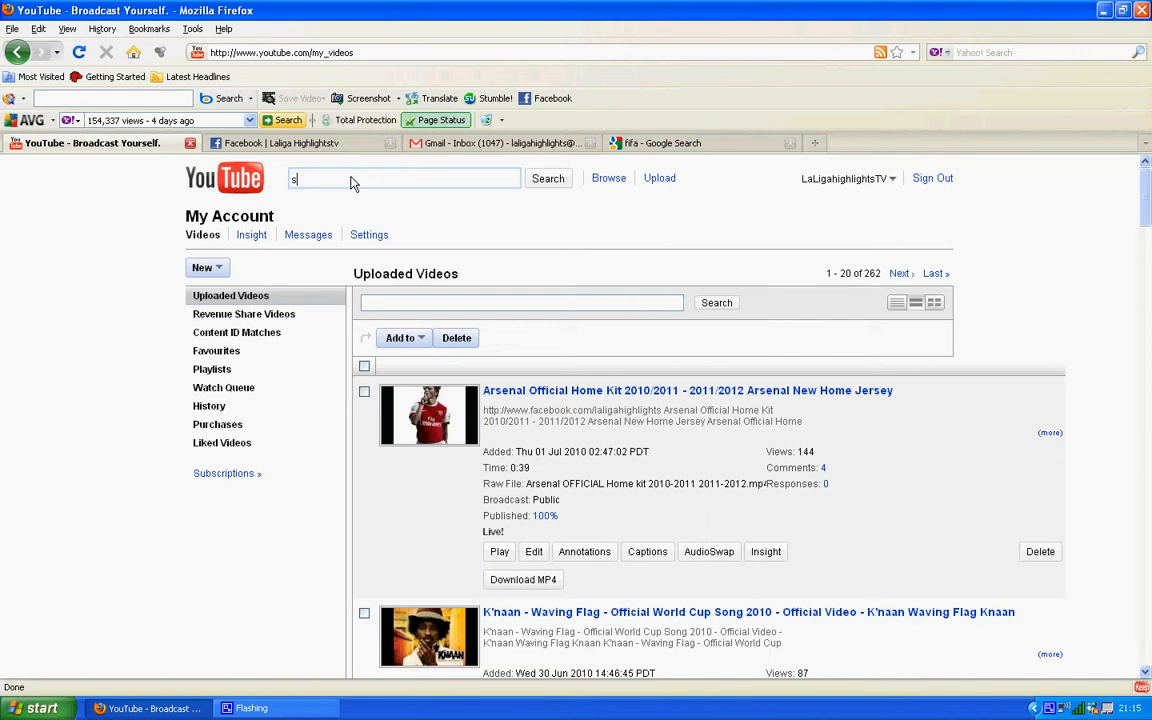
pyautogui.write('spain vs portugal')
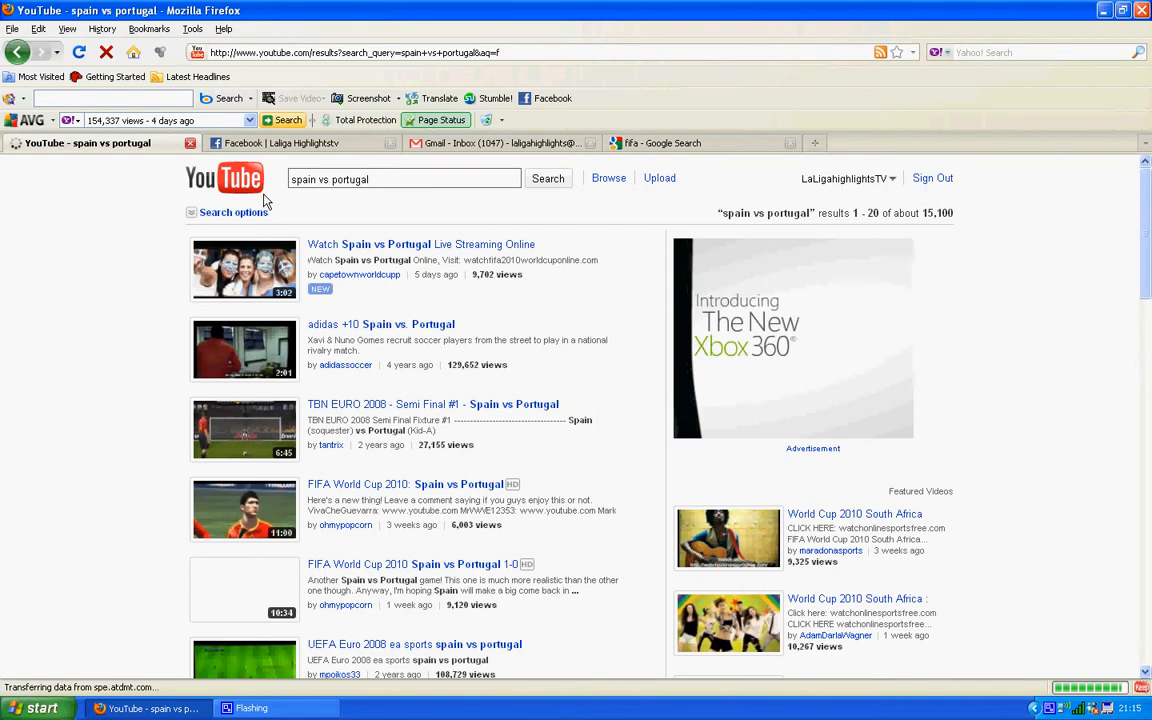
# - Filter the spain vs portugal results to Upload date: This week via Search options
pyautogui.click(233, 212)
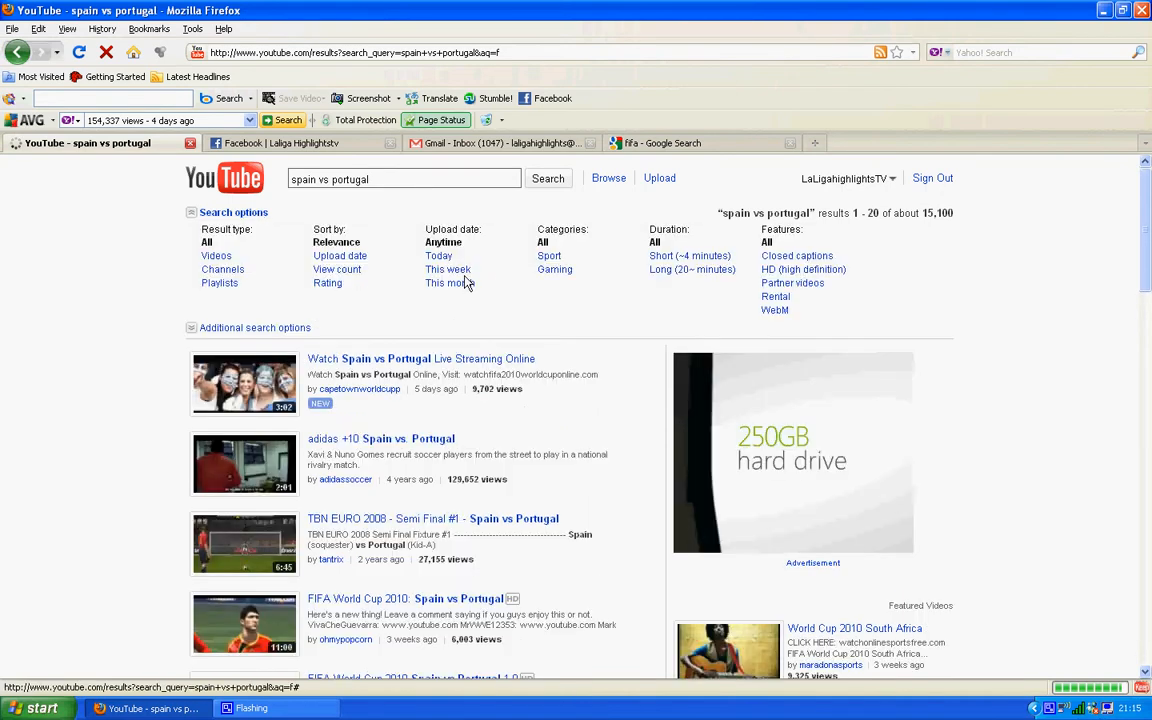
pyautogui.click(448, 269)
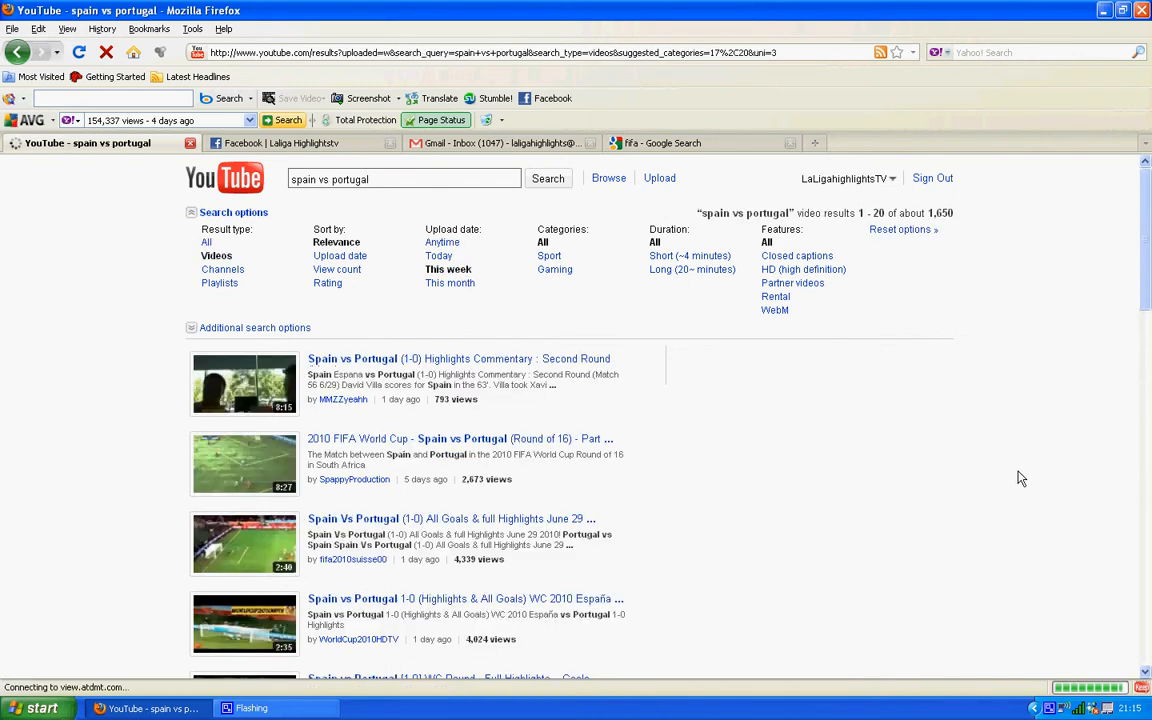
pyautogui.moveTo(1146, 235); pyautogui.dragTo(1148, 540)
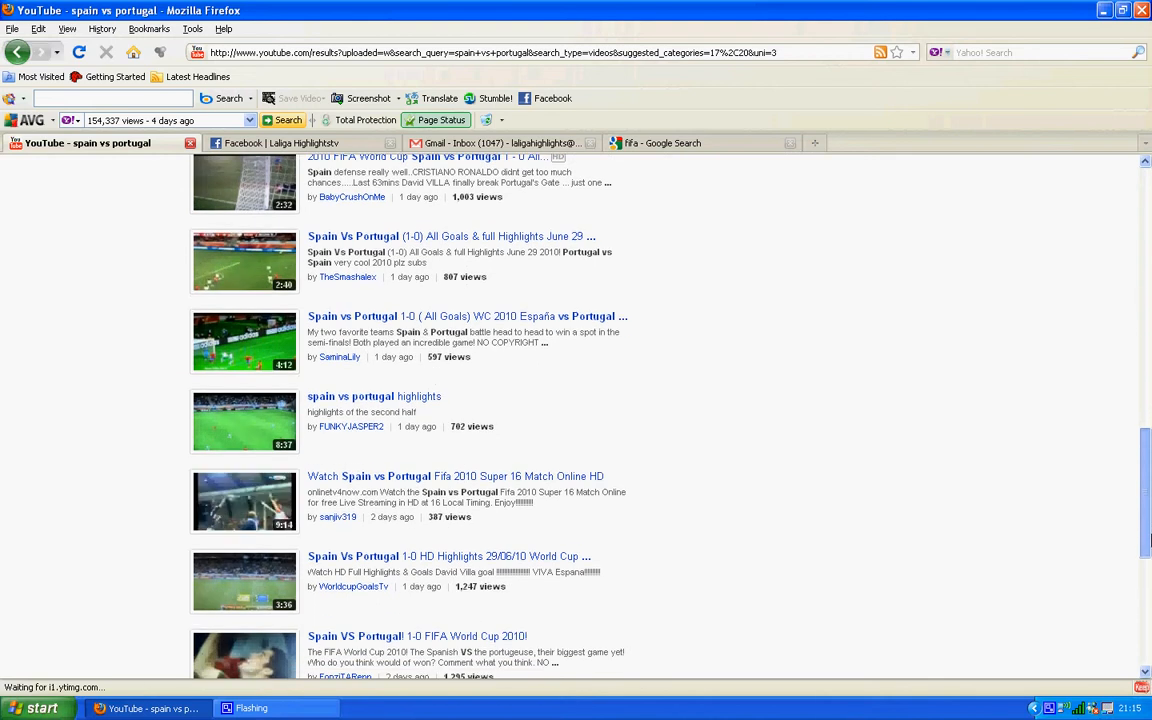
pyautogui.moveTo(1148, 540); pyautogui.dragTo(1148, 620)
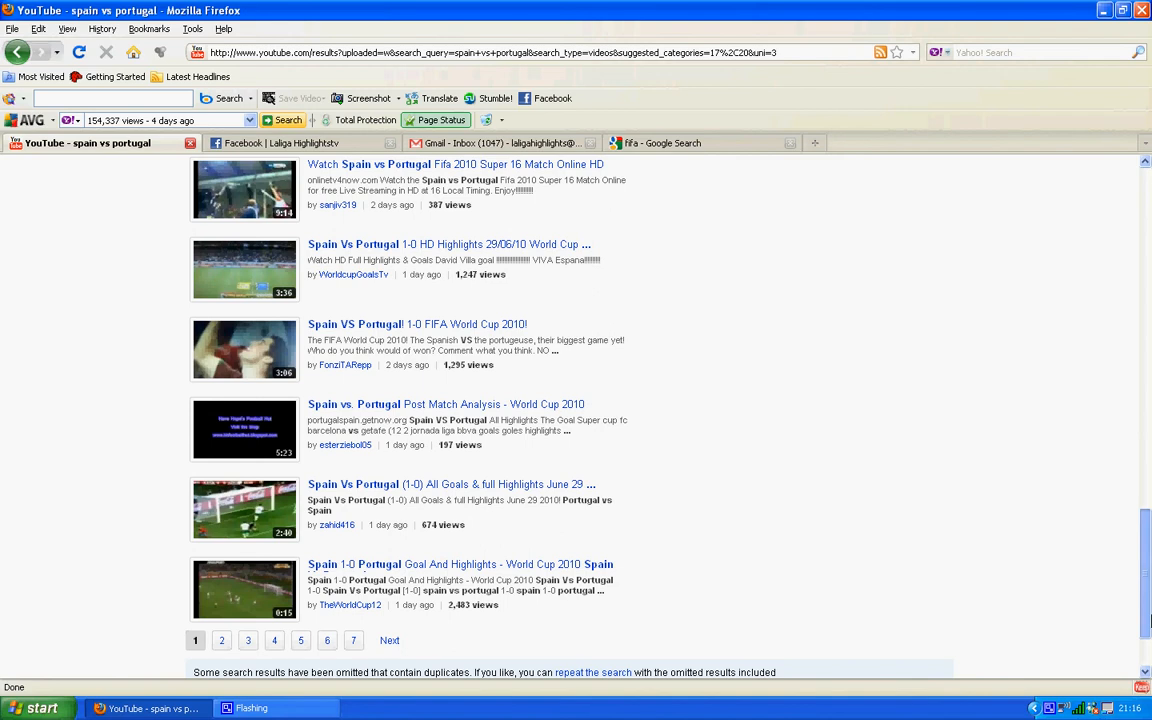
pyautogui.moveTo(1148, 620); pyautogui.dragTo(1148, 175)
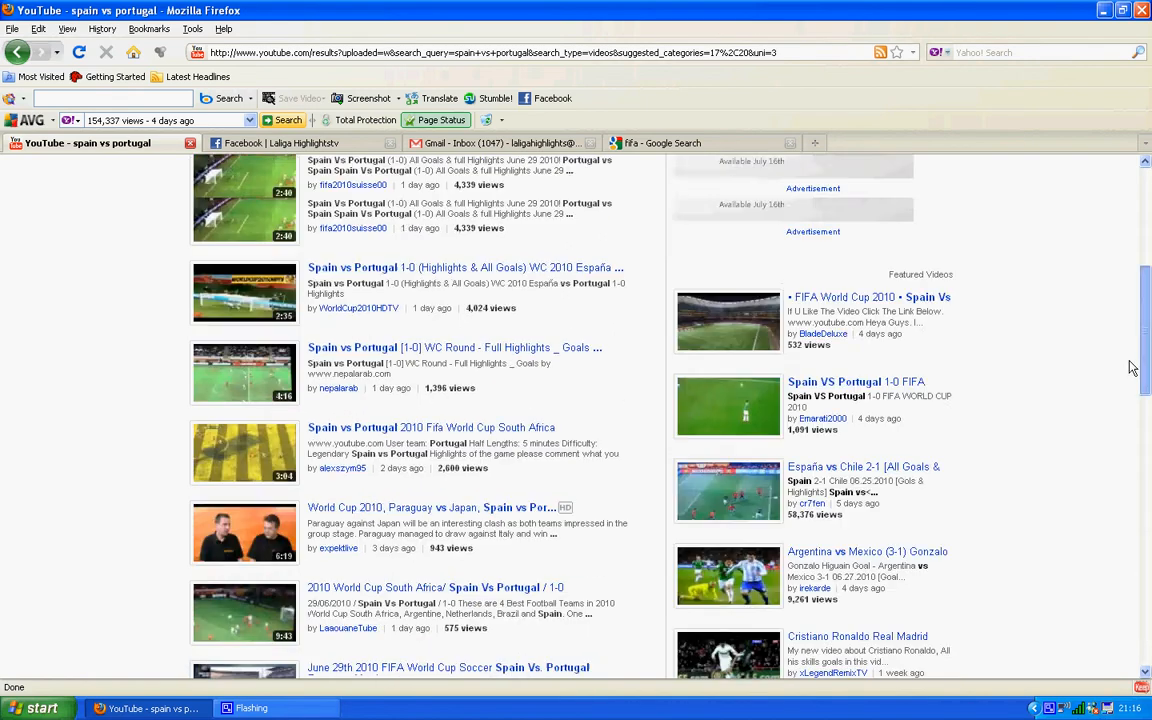
# - Return to My Videos from the account menu, then restore the CamStudio recorder window from the tray
pyautogui.click(848, 172)
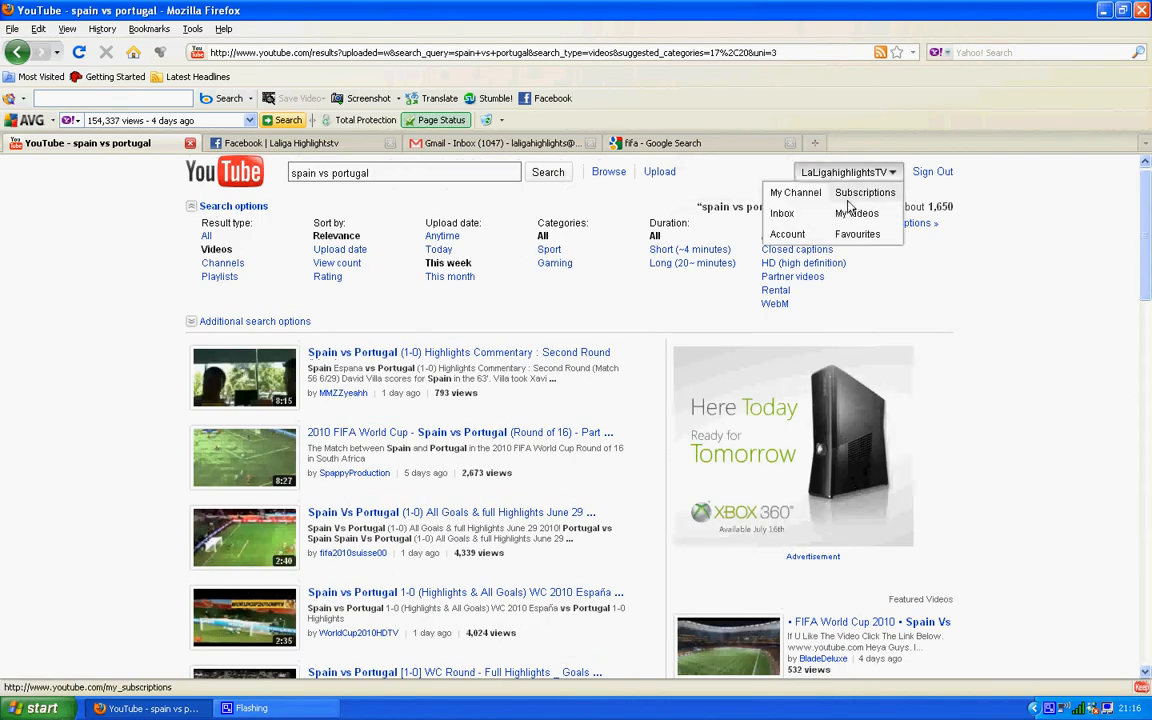
pyautogui.click(856, 213)
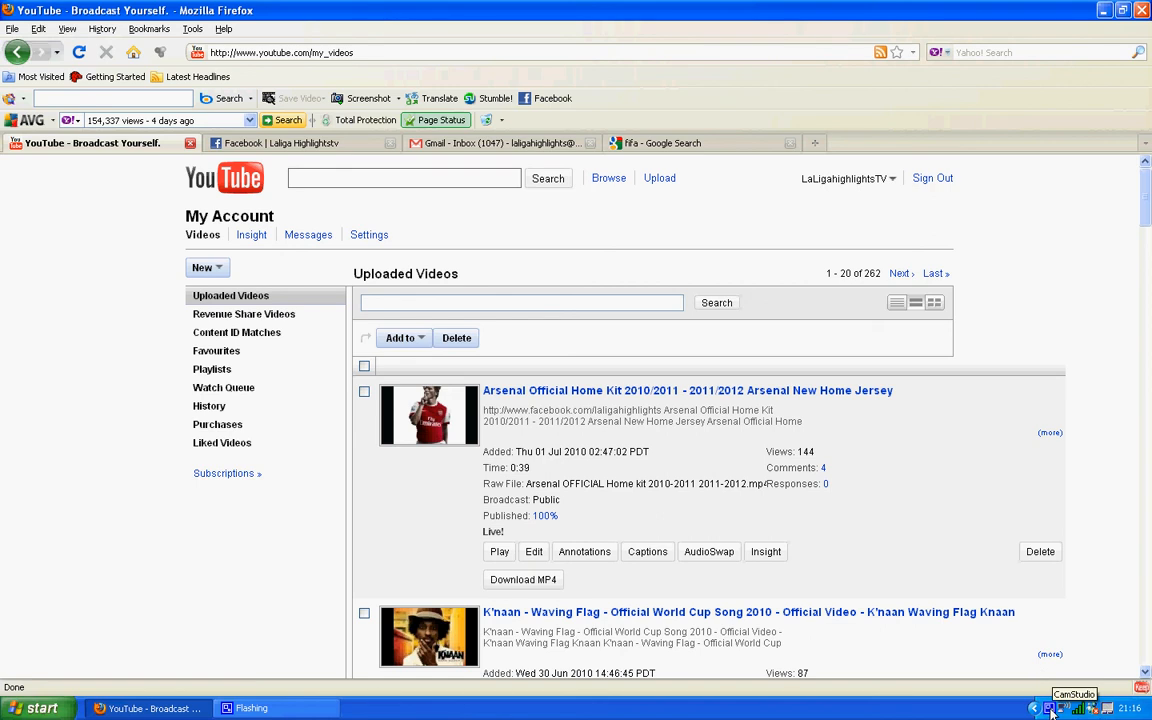
pyautogui.click(1048, 708)
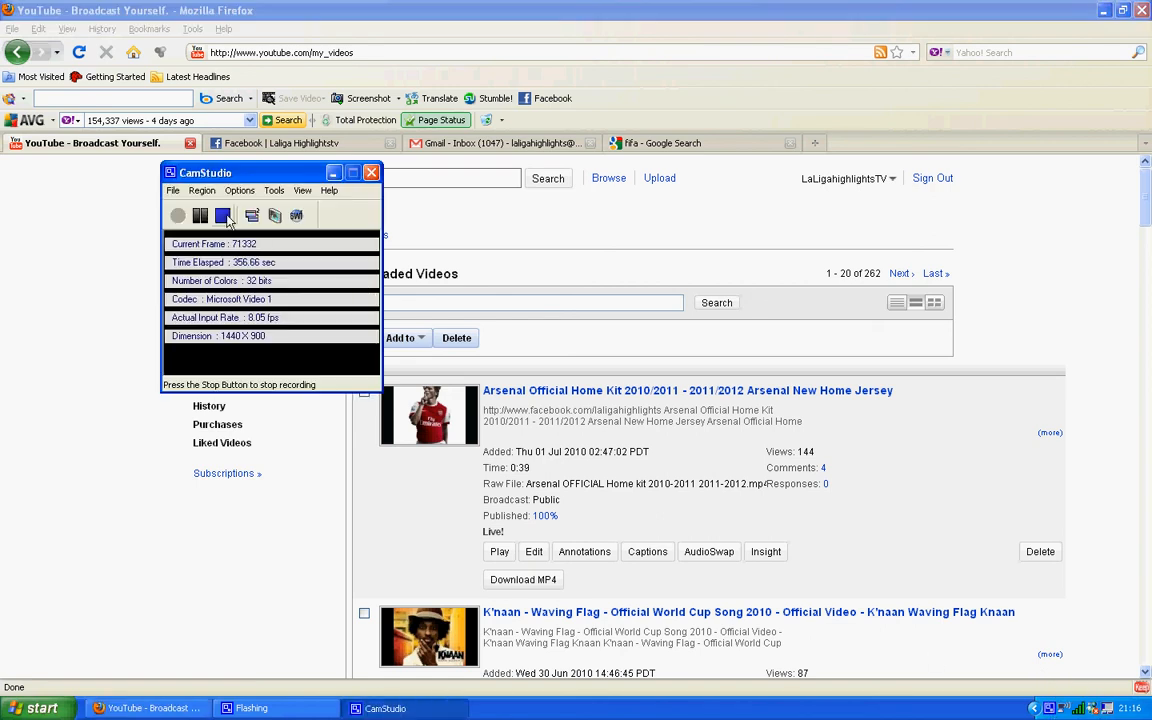